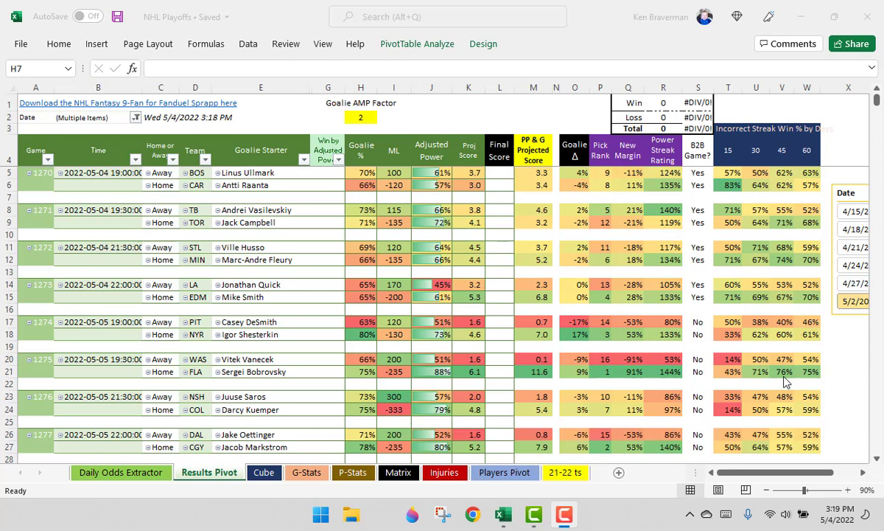
Hide the Win by Adjusted Power column (column G) on the Results Pivot sheet.
{"action": "left_click", "coordinate": [418, 116]}
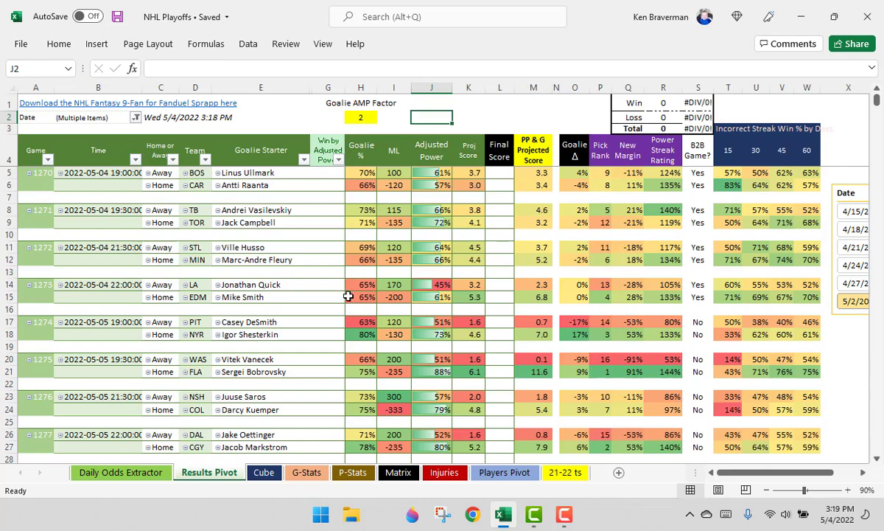
{"action": "scroll", "coordinate": [313, 286], "scroll_direction": "up", "scroll_amount": 1}
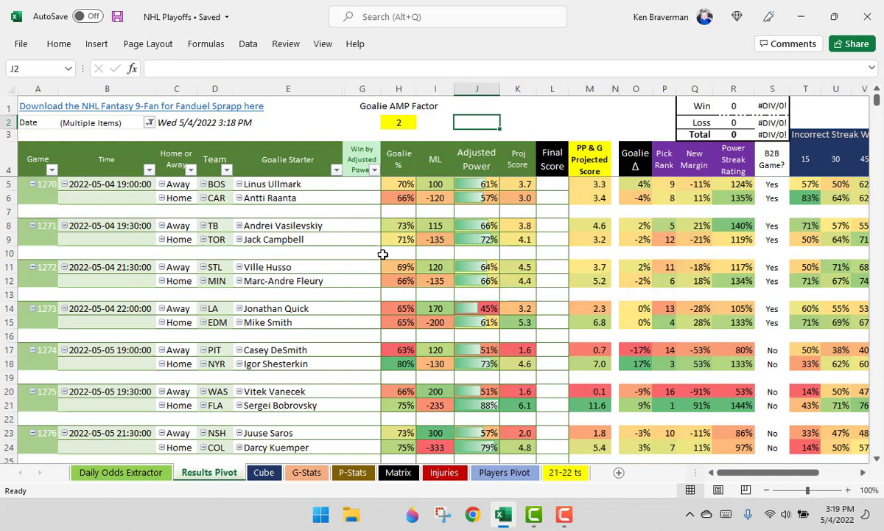
{"action": "scroll", "coordinate": [343, 236], "scroll_direction": "up", "scroll_amount": 1, "text": "ctrl"}
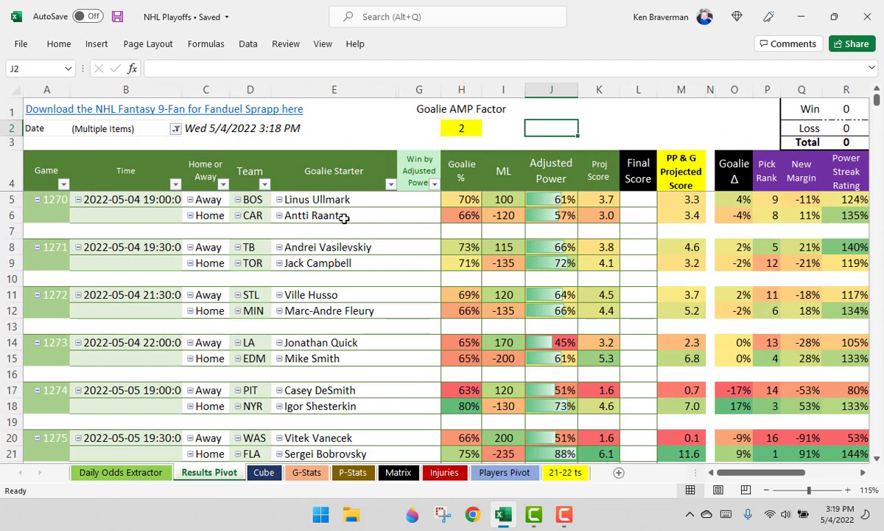
{"action": "left_click", "coordinate": [418, 89]}
{"action": "right_click", "coordinate": [418, 89]}
{"action": "left_click", "coordinate": [455, 305]}
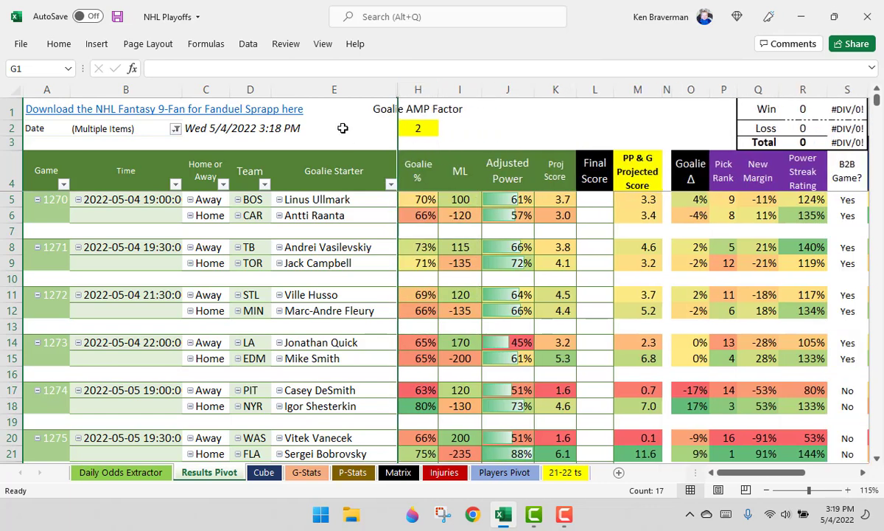
{"action": "left_click", "coordinate": [343, 128]}
{"action": "left_click", "coordinate": [331, 202]}
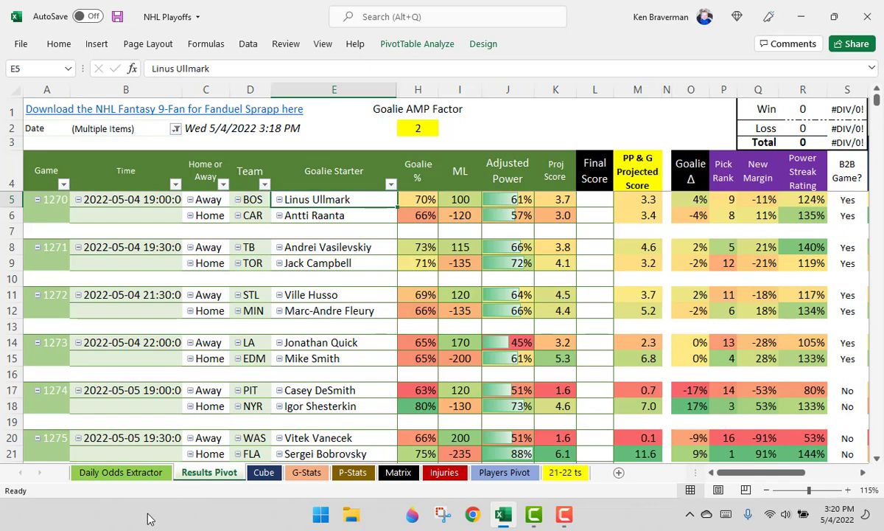
Change the BOS goalie starter to Jeremy Swayman on the Daily Odds Extractor sheet and refresh the results pivot table.
{"action": "left_click", "coordinate": [115, 472]}
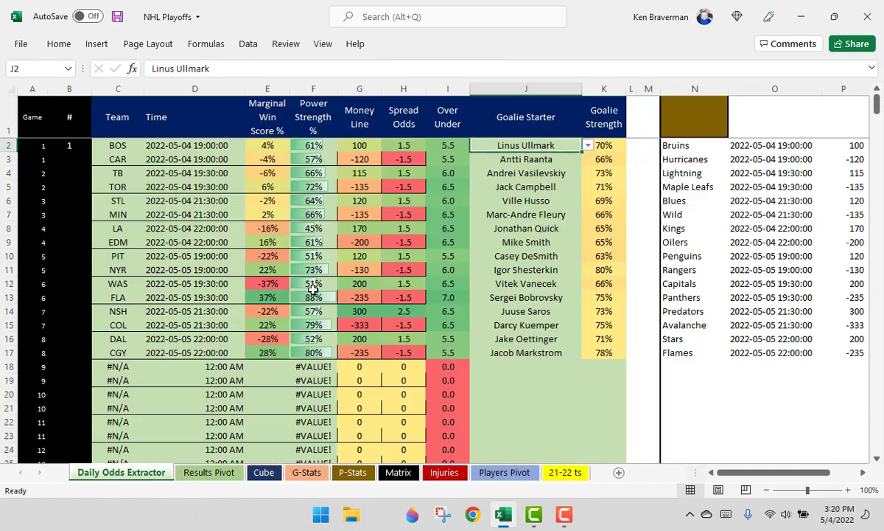
{"action": "left_click", "coordinate": [587, 146]}
{"action": "left_click", "coordinate": [564, 165]}
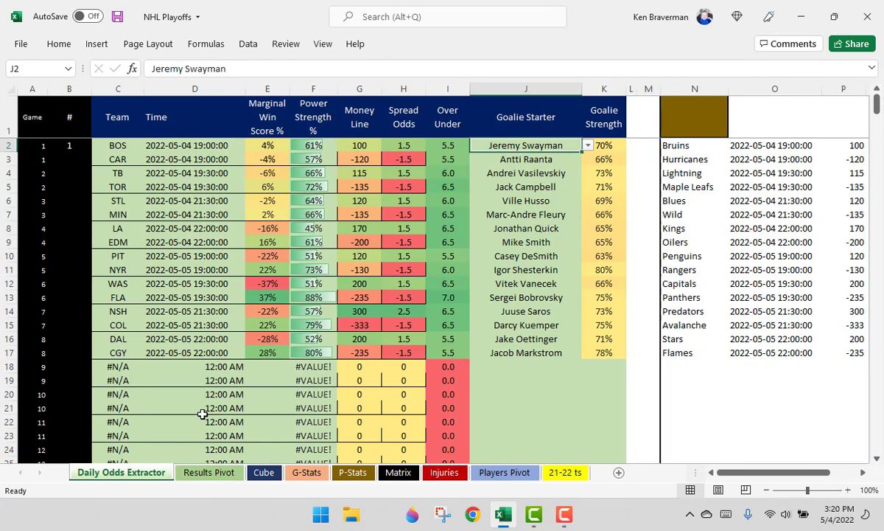
{"action": "left_click", "coordinate": [200, 475]}
{"action": "right_click", "coordinate": [335, 262]}
{"action": "left_click", "coordinate": [376, 203]}
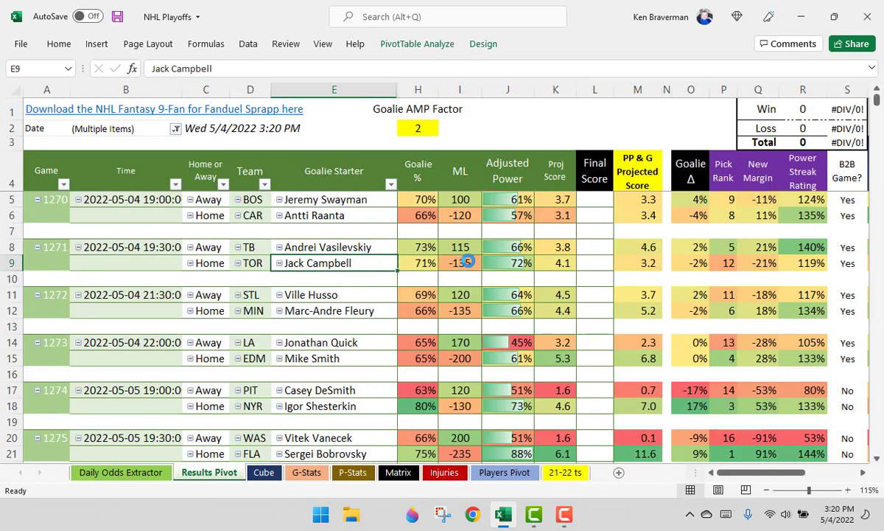
{"action": "left_click", "coordinate": [558, 200]}
Set the BOS goalie starter back to Linus Ullmark in the Daily Odds Extractor and refresh the results pivot table.
{"action": "left_click", "coordinate": [114, 473]}
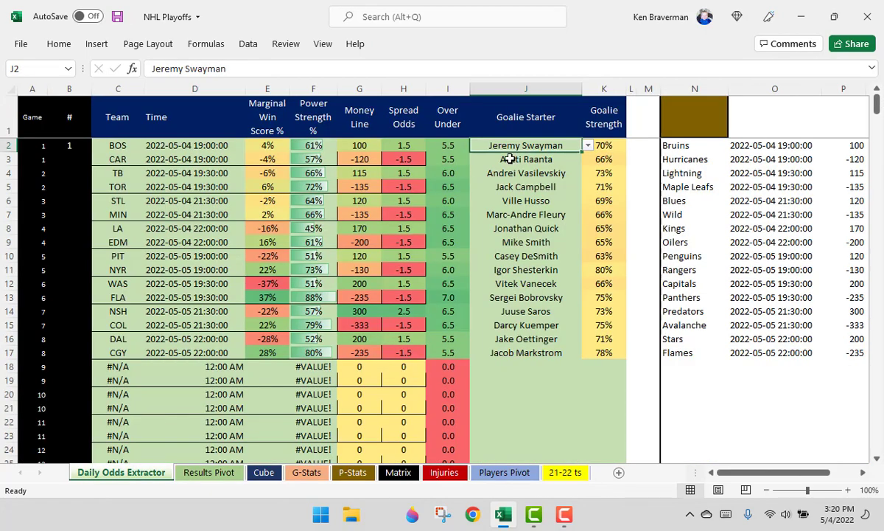
{"action": "left_click", "coordinate": [588, 145]}
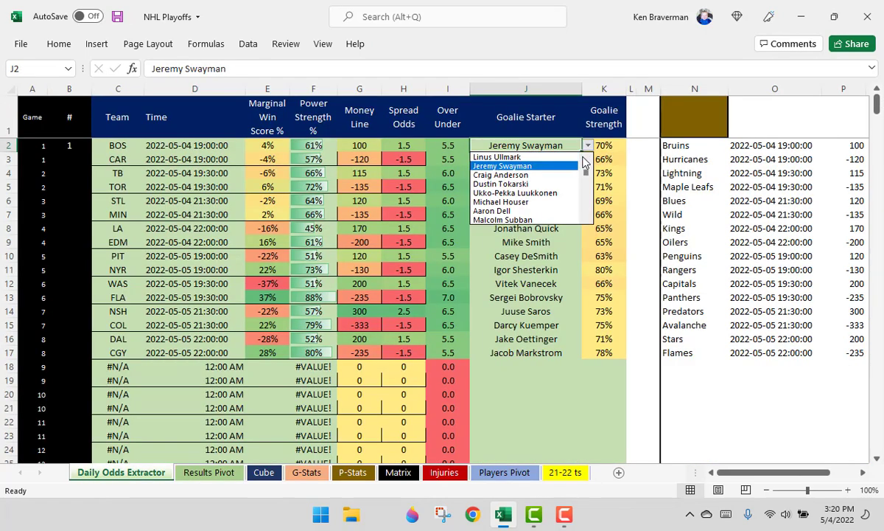
{"action": "left_click", "coordinate": [497, 157]}
{"action": "left_click", "coordinate": [209, 472]}
{"action": "left_click", "coordinate": [463, 255]}
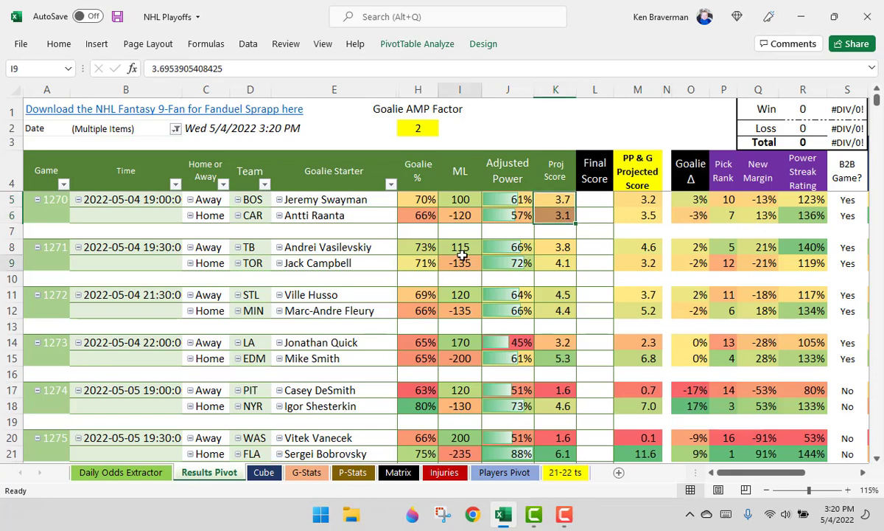
{"action": "right_click", "coordinate": [462, 255]}
{"action": "left_click", "coordinate": [486, 77]}
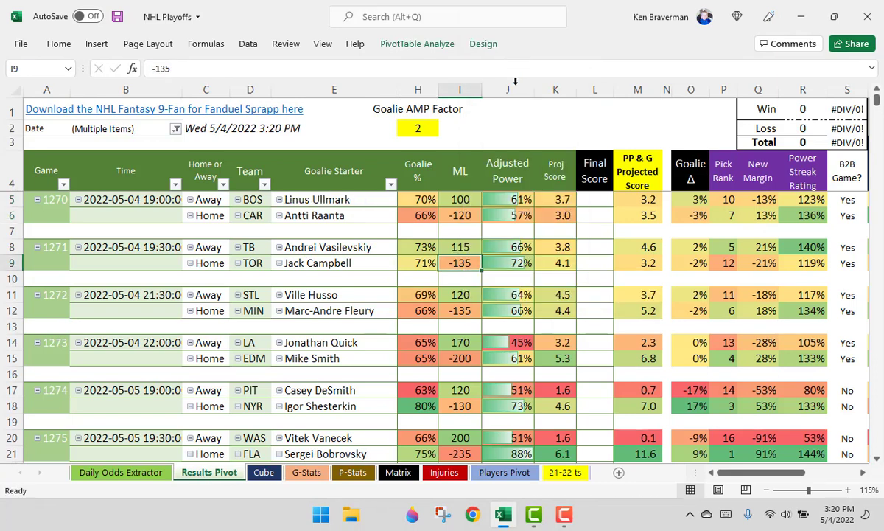
Examine the projected scores, pick ranks and 15-day incorrect streak win percentage for the BOS–CAR game.
{"action": "left_click", "coordinate": [562, 280]}
{"action": "left_click_drag", "start_coordinate": [570, 197], "coordinate": [562, 217]}
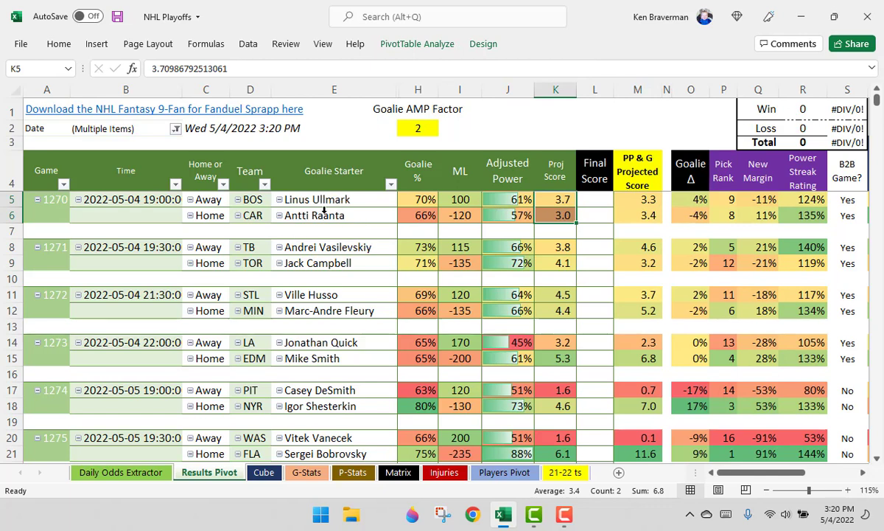
{"action": "left_click", "coordinate": [301, 217]}
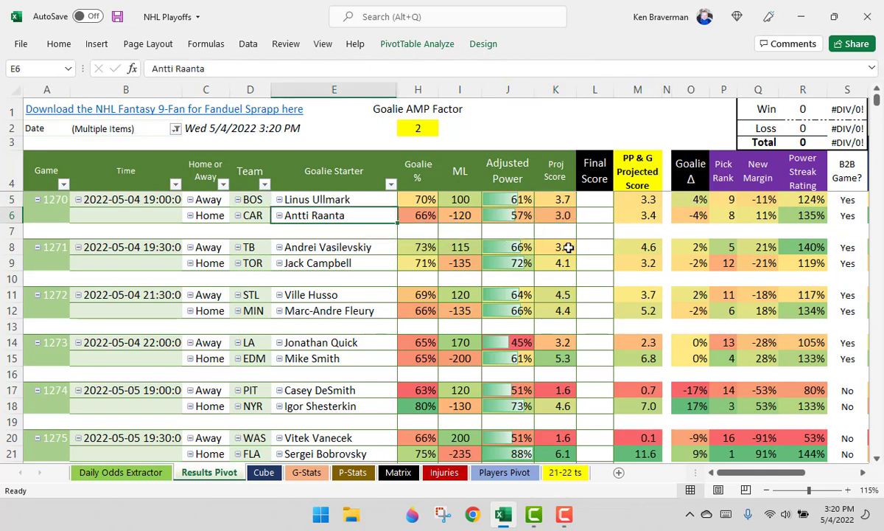
{"action": "left_click_drag", "start_coordinate": [724, 215], "coordinate": [721, 203]}
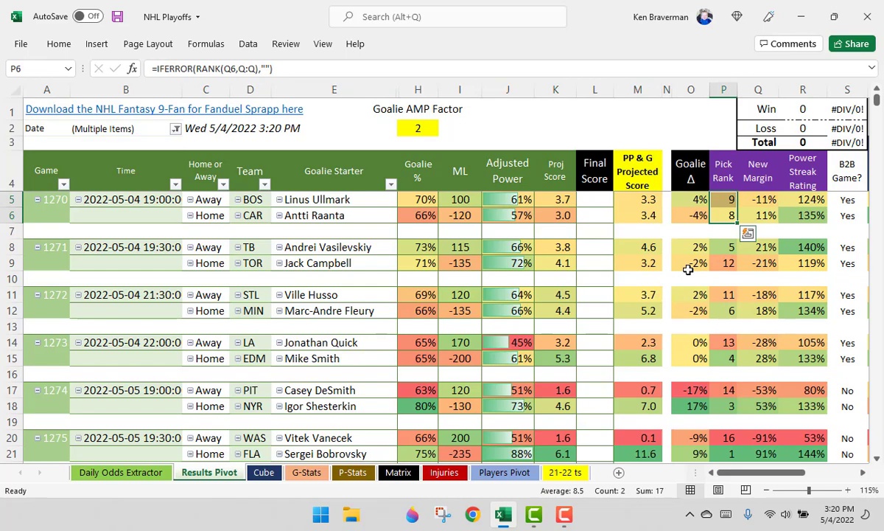
{"action": "scroll", "coordinate": [687, 270], "scroll_direction": "down", "scroll_amount": 2, "text": "ctrl"}
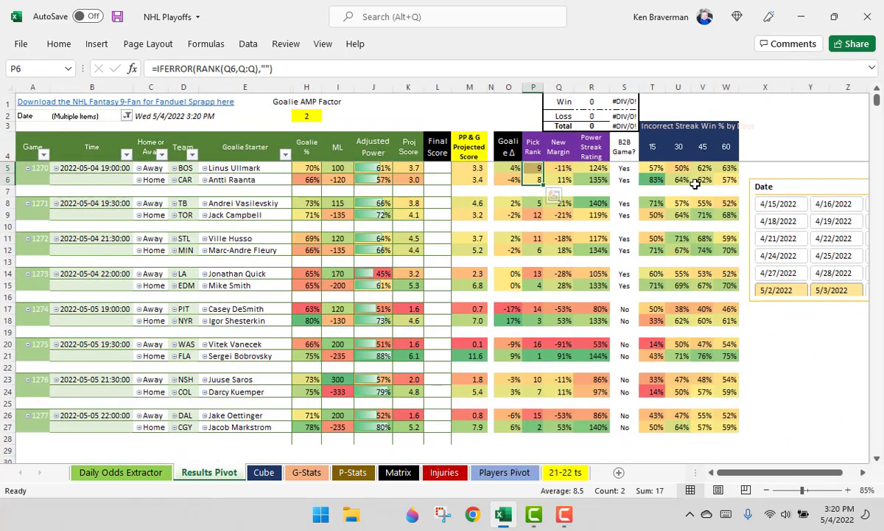
{"action": "left_click_drag", "start_coordinate": [652, 179], "coordinate": [674, 182]}
{"action": "left_click", "coordinate": [652, 180]}
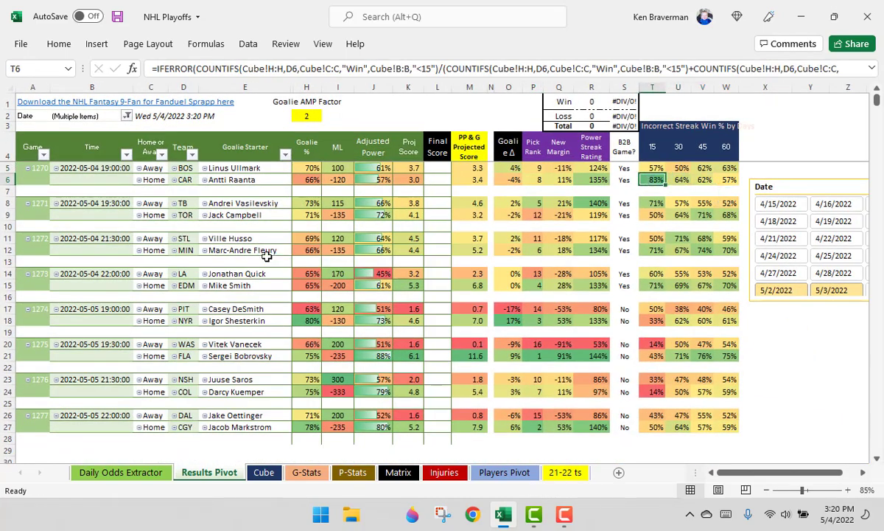
{"action": "scroll", "coordinate": [262, 251], "scroll_direction": "up", "scroll_amount": 2, "text": "ctrl"}
{"action": "left_click", "coordinate": [262, 198]}
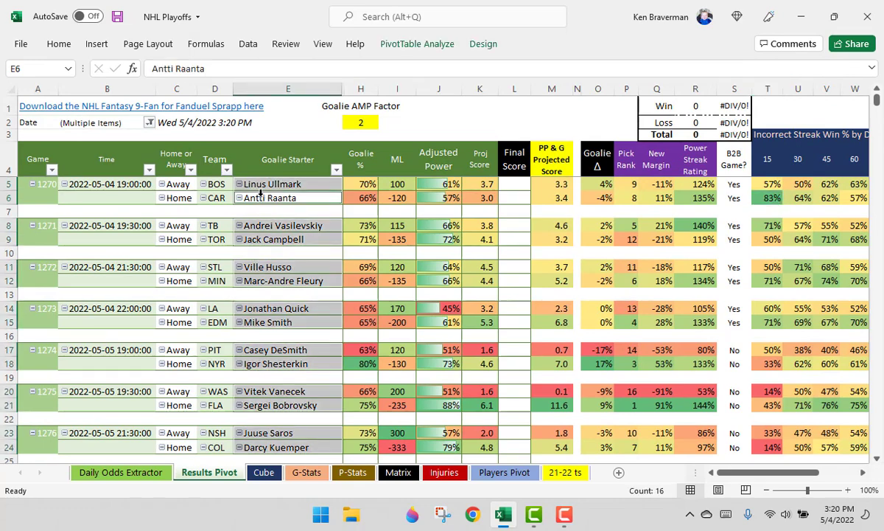
Change the CAR goalie starter to Frederik Andersen in the Daily Odds Extractor and refresh the pivot table to compare projected scores.
{"action": "left_click", "coordinate": [132, 473]}
{"action": "left_click", "coordinate": [519, 160]}
{"action": "left_click", "coordinate": [588, 160]}
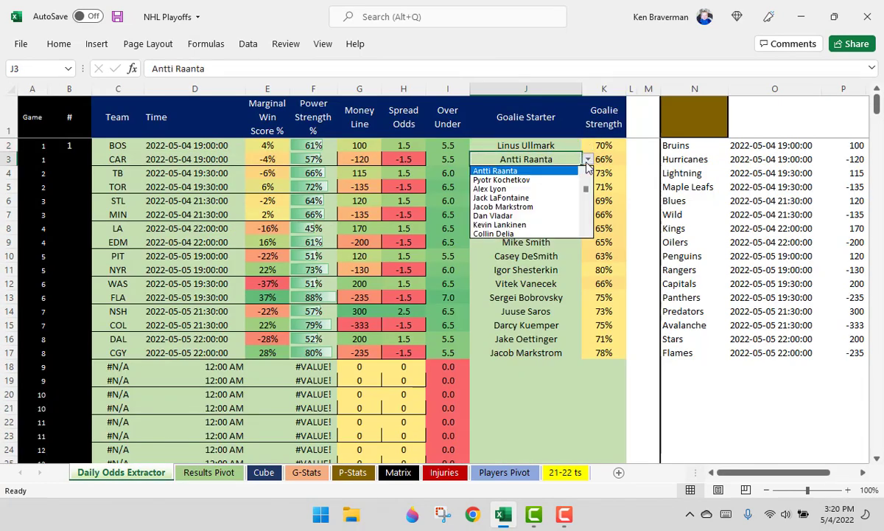
{"action": "scroll", "coordinate": [587, 176], "scroll_direction": "up", "scroll_amount": 1}
{"action": "left_click", "coordinate": [567, 171]}
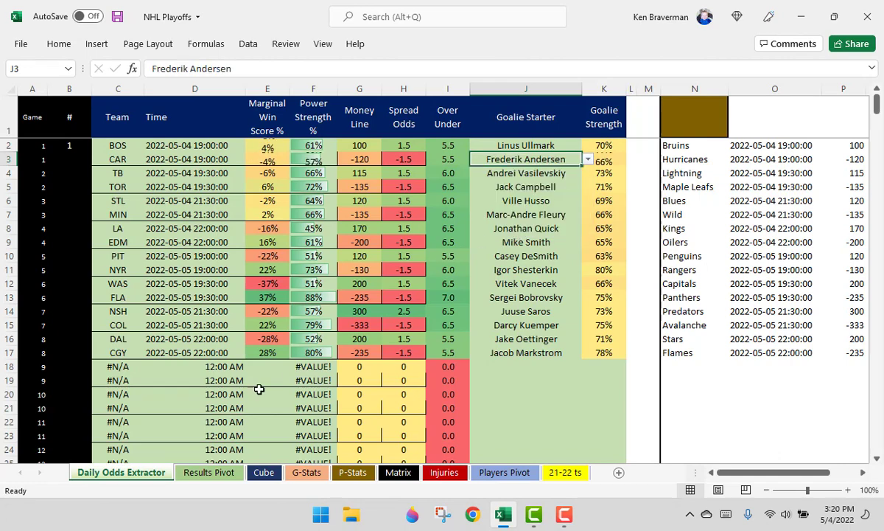
{"action": "left_click", "coordinate": [197, 479]}
{"action": "right_click", "coordinate": [340, 237]}
{"action": "left_click", "coordinate": [375, 256]}
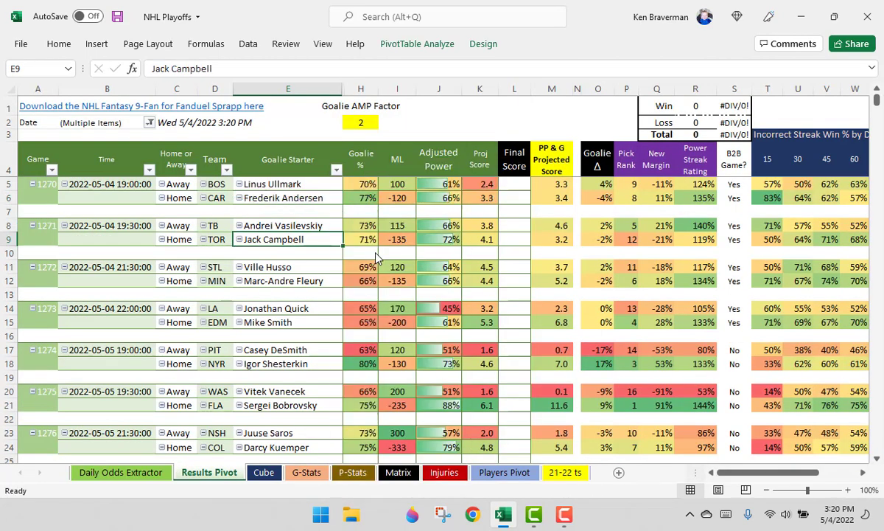
{"action": "left_click", "coordinate": [480, 198]}
{"action": "left_click_drag", "start_coordinate": [442, 197], "coordinate": [479, 185]}
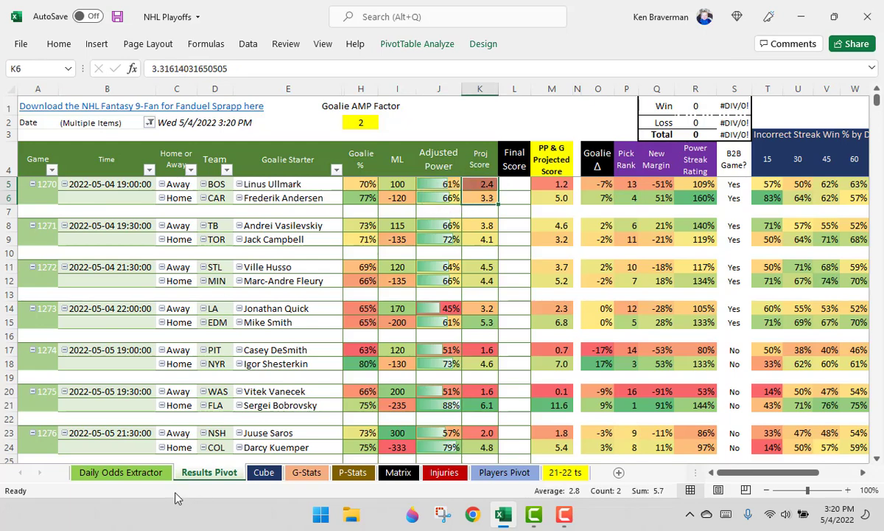
Set the CAR goalie starter back to Antti Raanta in the Daily Odds Extractor and refresh the results pivot table.
{"action": "left_click", "coordinate": [121, 473]}
{"action": "left_click", "coordinate": [587, 159]}
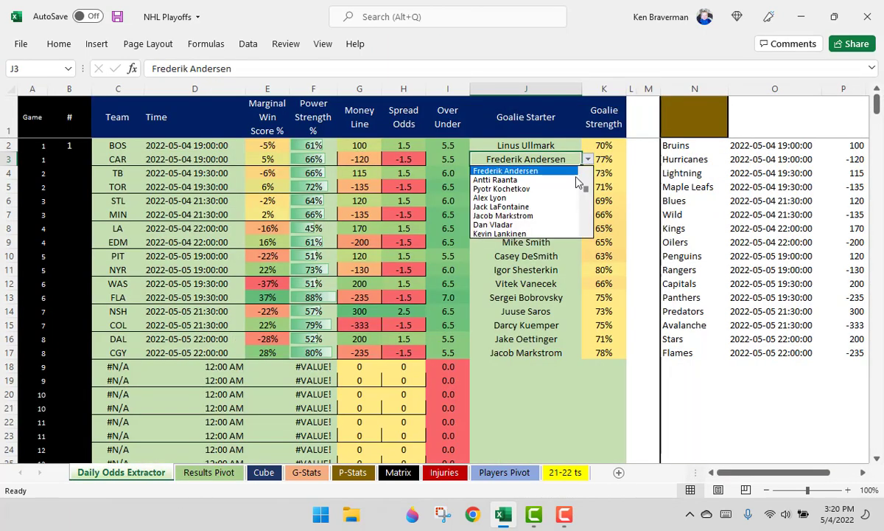
{"action": "left_click", "coordinate": [520, 179]}
{"action": "left_click", "coordinate": [210, 473]}
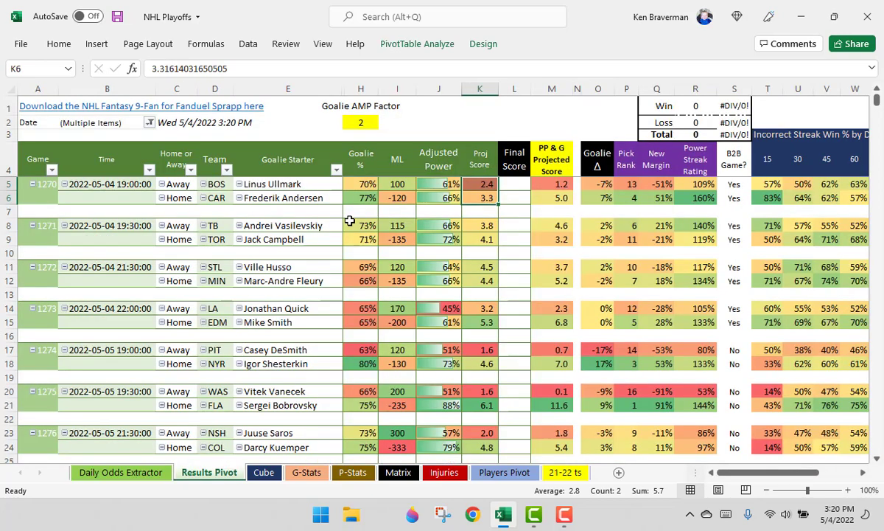
{"action": "right_click", "coordinate": [352, 225]}
{"action": "left_click", "coordinate": [374, 274]}
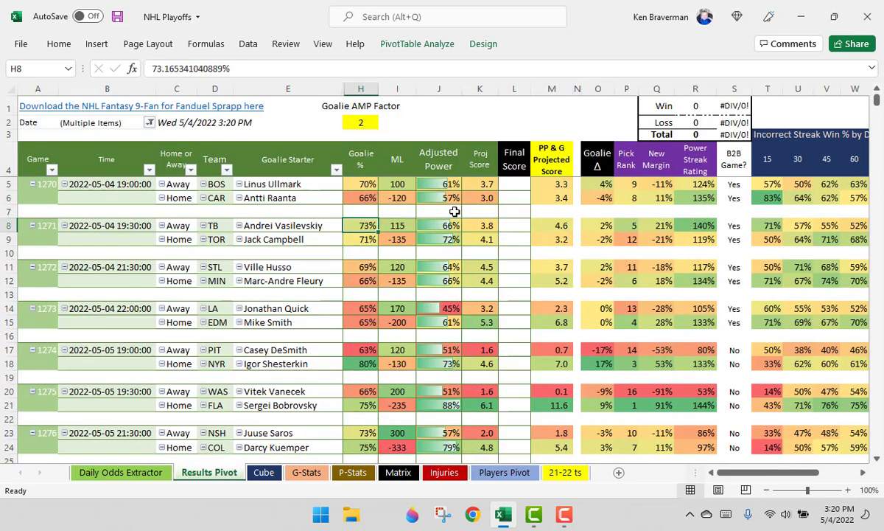
Review the adjusted power, money line, projected score and goalie percentage for the BOS–CAR game.
{"action": "left_click", "coordinate": [492, 197]}
{"action": "left_click_drag", "start_coordinate": [451, 185], "coordinate": [452, 194]}
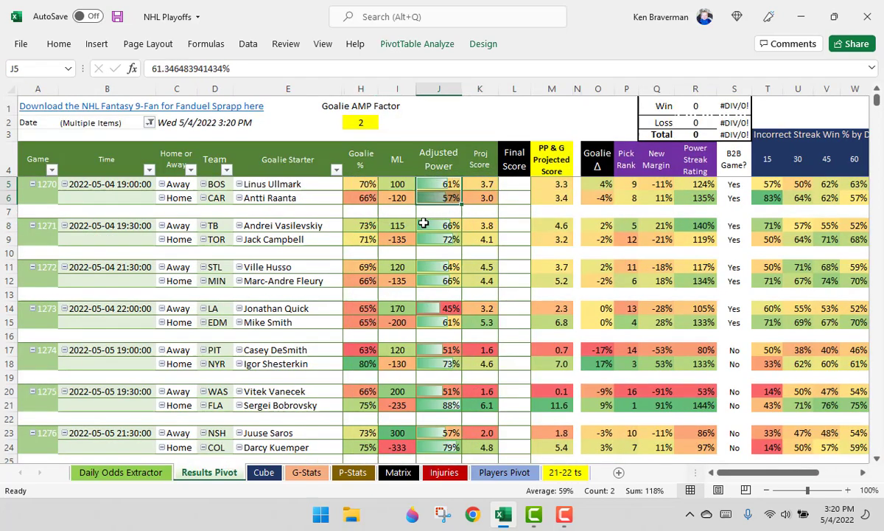
{"action": "left_click_drag", "start_coordinate": [400, 187], "coordinate": [398, 197]}
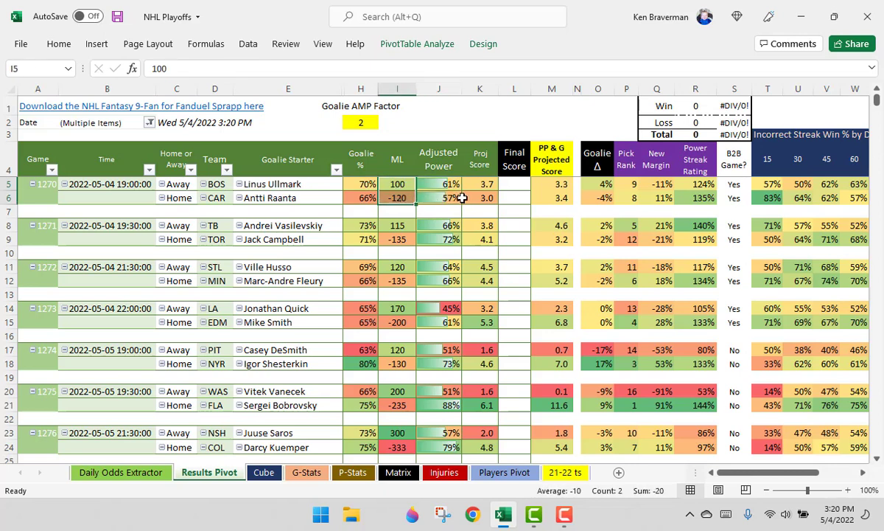
{"action": "left_click", "coordinate": [398, 197]}
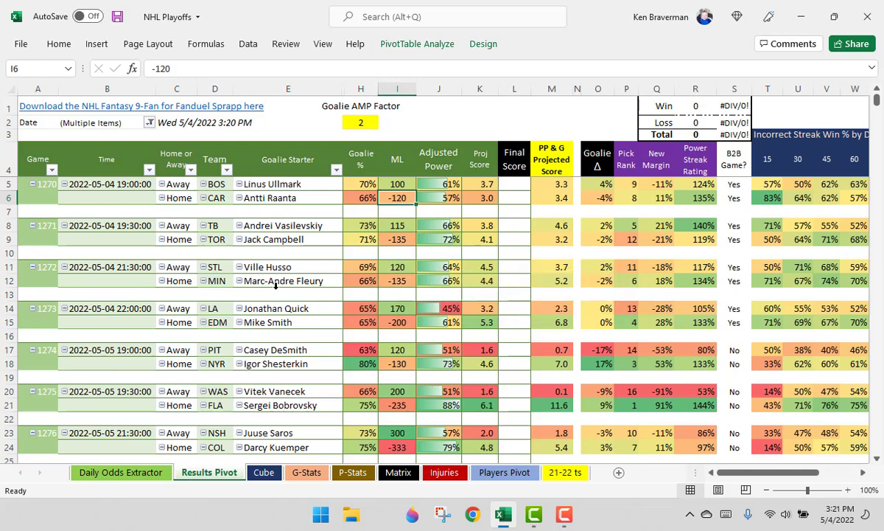
{"action": "scroll", "coordinate": [275, 286], "scroll_direction": "up", "scroll_amount": 1}
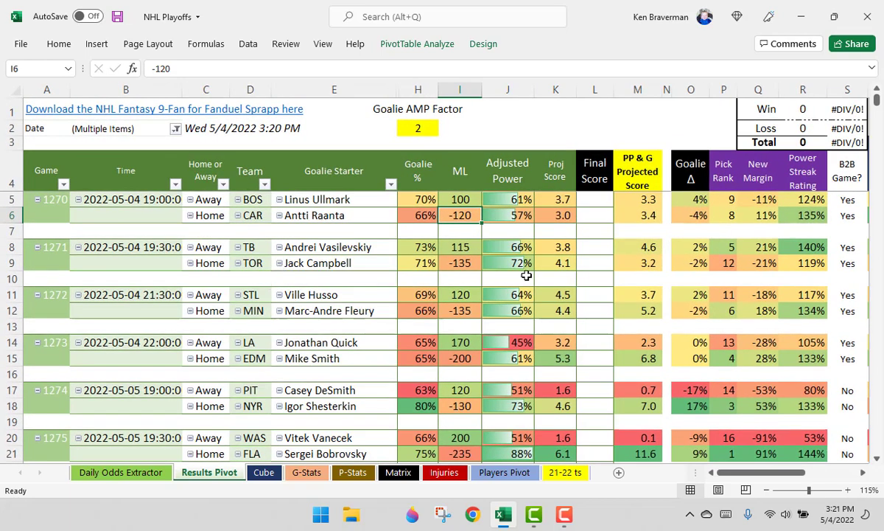
{"action": "scroll", "coordinate": [606, 284], "scroll_direction": "down", "scroll_amount": 1}
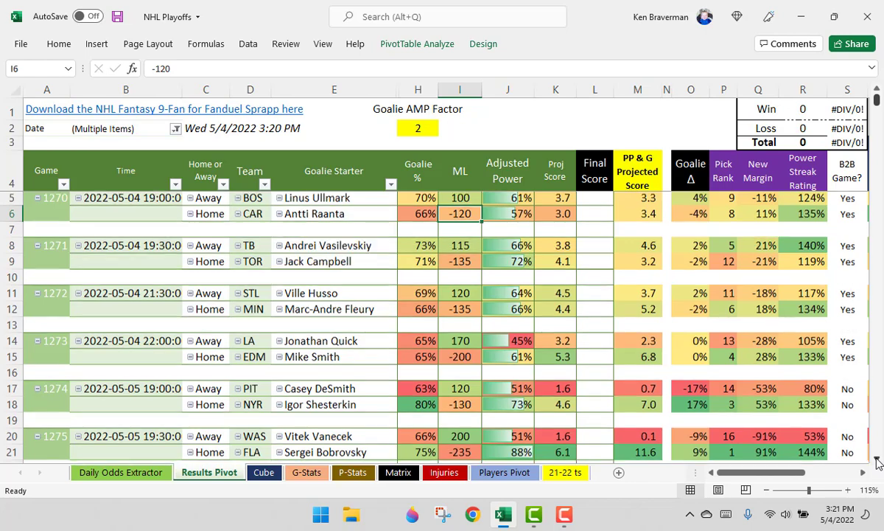
{"action": "scroll", "coordinate": [605, 285], "scroll_direction": "up", "scroll_amount": 1}
{"action": "left_click_drag", "start_coordinate": [564, 199], "coordinate": [568, 216]}
{"action": "left_click", "coordinate": [363, 199]}
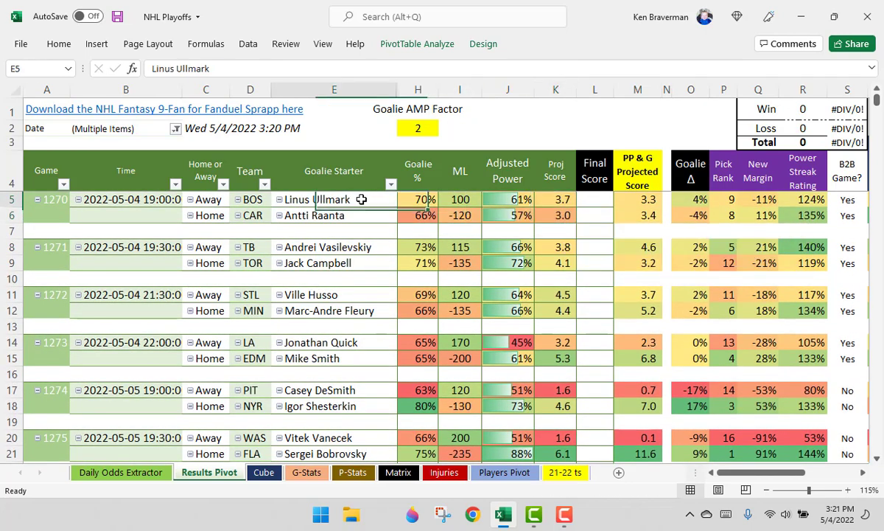
{"action": "left_click", "coordinate": [423, 197]}
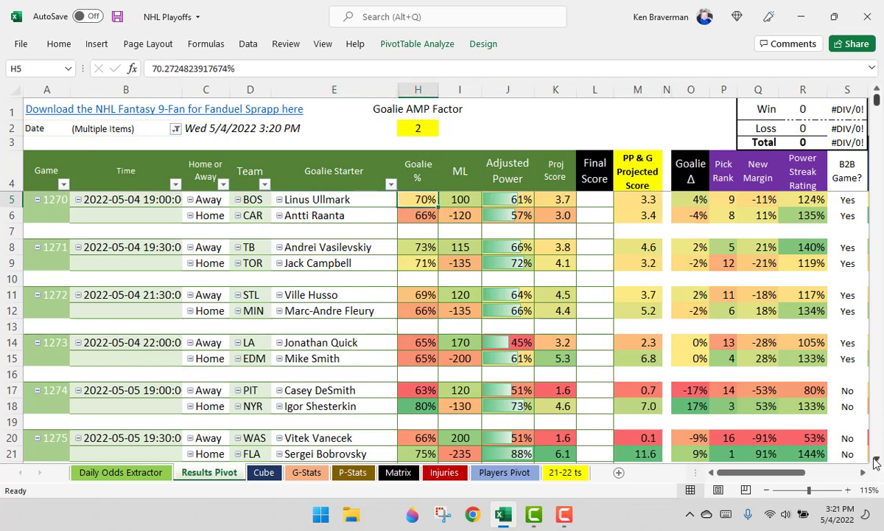
Compare the adjusted power, projected score and PP & G projected score for the TB–TOR game.
{"action": "scroll", "coordinate": [868, 457], "scroll_direction": "down", "scroll_amount": 1}
{"action": "left_click", "coordinate": [864, 455]}
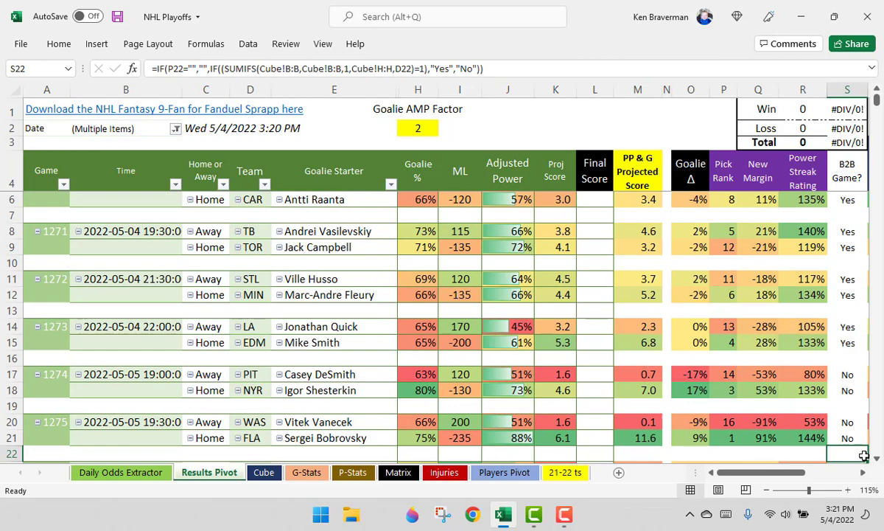
{"action": "scroll", "coordinate": [822, 435], "scroll_direction": "down", "scroll_amount": 1}
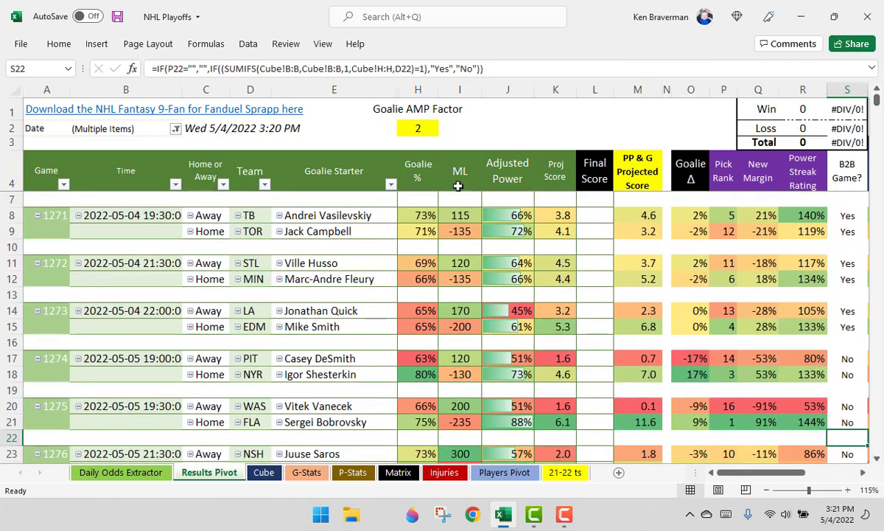
{"action": "left_click_drag", "start_coordinate": [519, 215], "coordinate": [518, 233]}
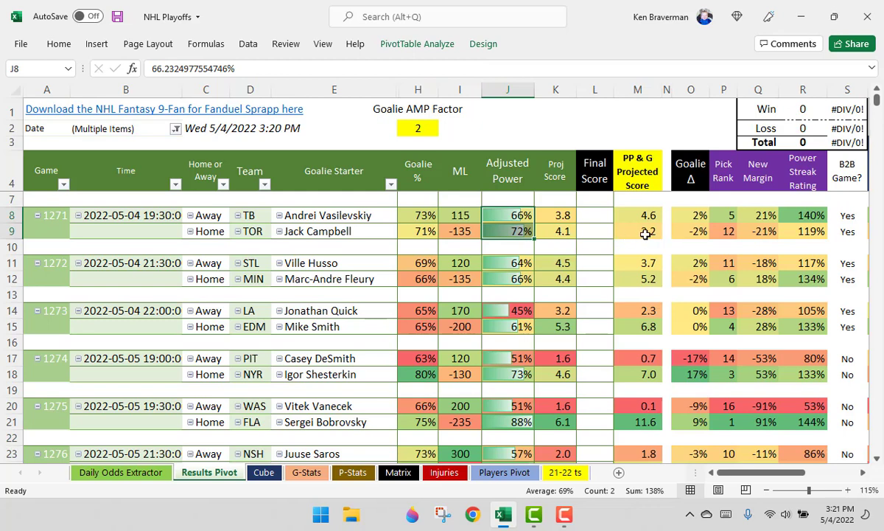
{"action": "left_click_drag", "start_coordinate": [645, 234], "coordinate": [681, 230]}
{"action": "left_click", "coordinate": [529, 231]}
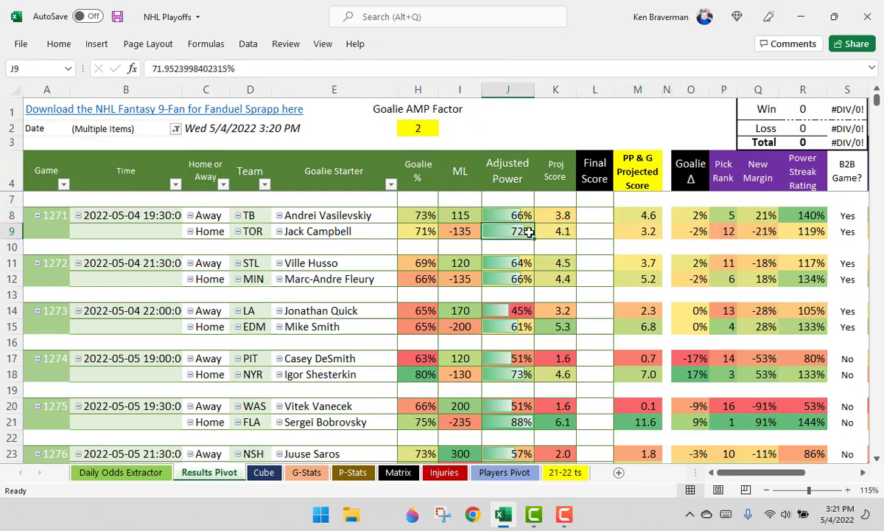
{"action": "left_click_drag", "start_coordinate": [508, 213], "coordinate": [508, 230]}
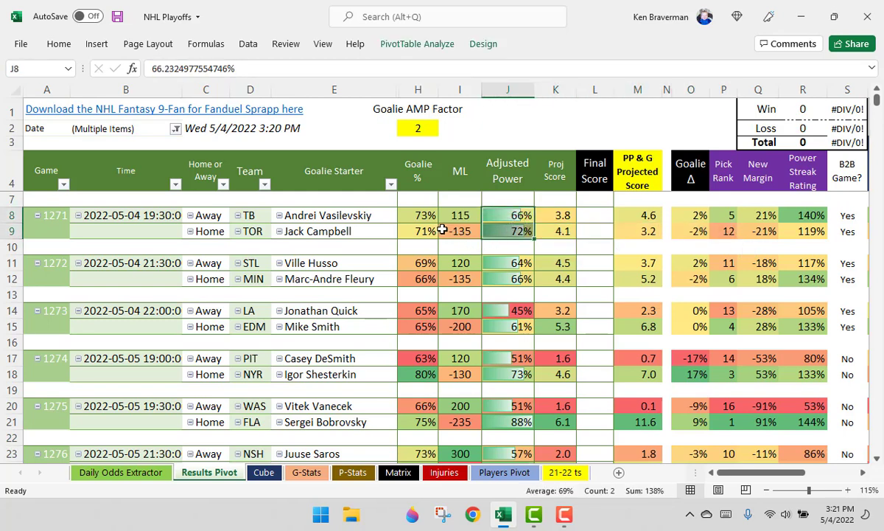
{"action": "left_click_drag", "start_coordinate": [563, 232], "coordinate": [562, 215]}
{"action": "scroll", "coordinate": [555, 236], "scroll_direction": "down", "scroll_amount": 1, "text": "ctrl"}
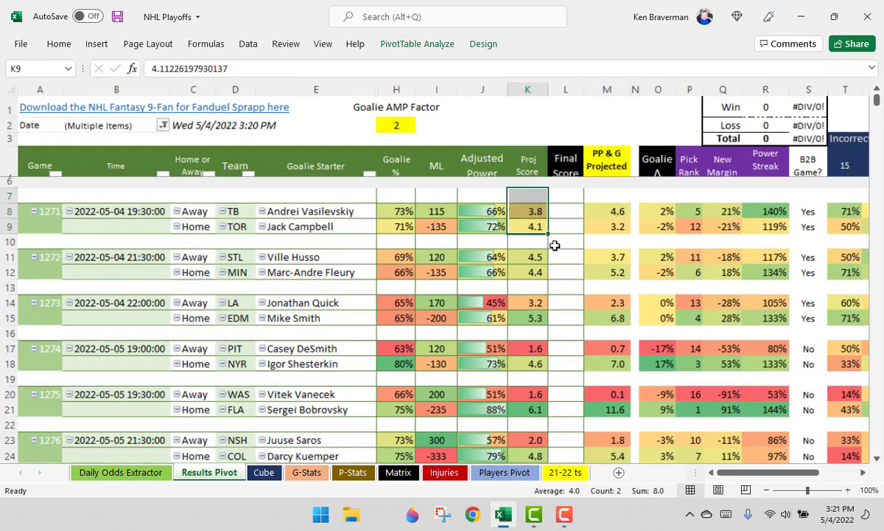
{"action": "scroll", "coordinate": [361, 213], "scroll_direction": "up", "scroll_amount": 1}
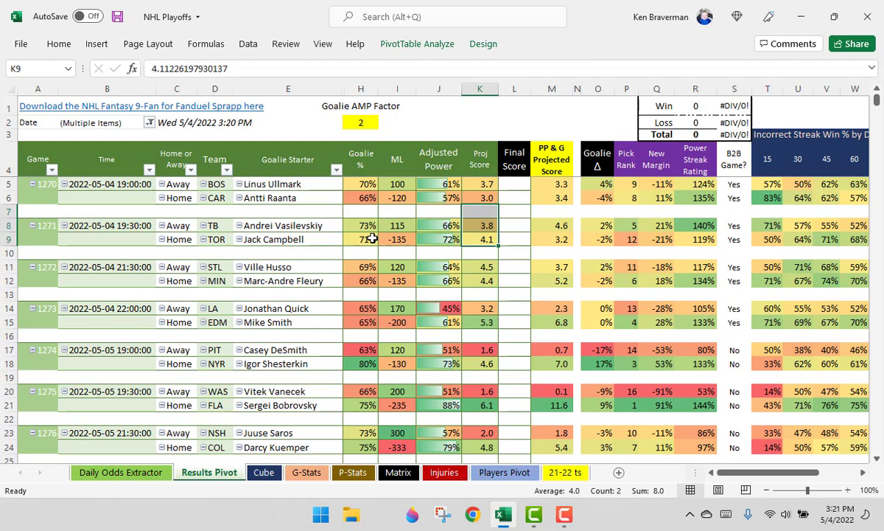
{"action": "left_click", "coordinate": [479, 226]}
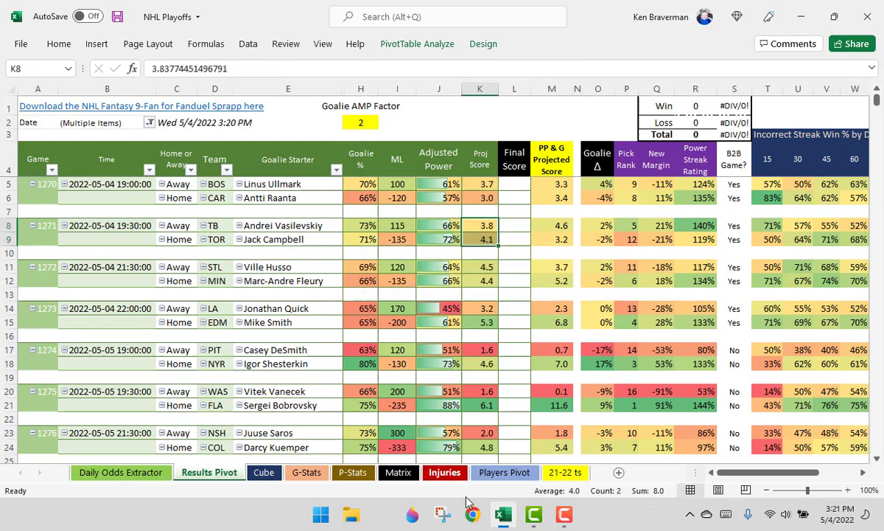
Sort the Injuries sheet by team in ascending order.
{"action": "left_click", "coordinate": [444, 472]}
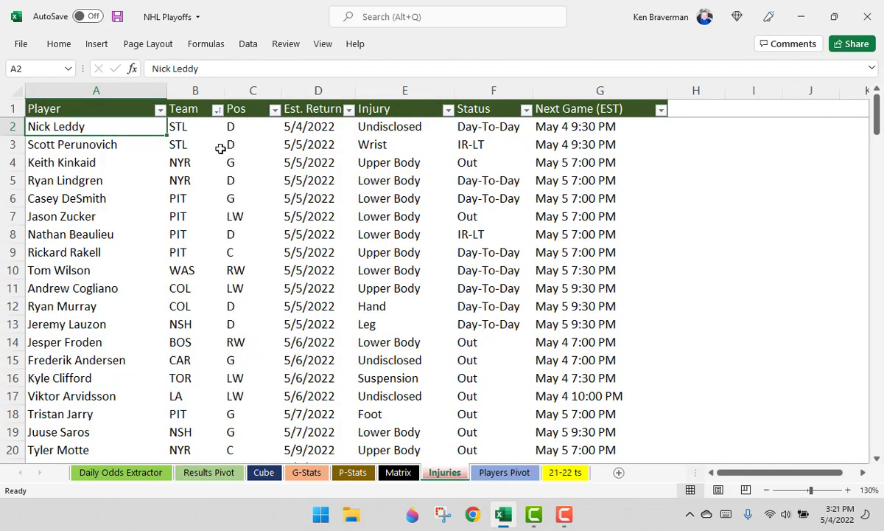
{"action": "left_click", "coordinate": [217, 109]}
{"action": "left_click", "coordinate": [187, 126]}
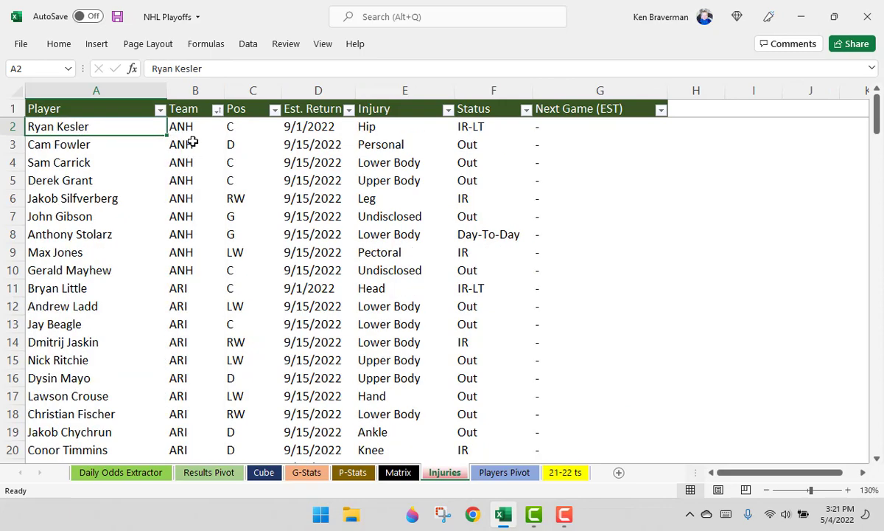
Search the Injuries sheet for TB and look through the team-sorted list for Tampa Bay and Toronto entries.
{"action": "left_click", "coordinate": [193, 160]}
{"action": "key", "text": "ctrl+f"}
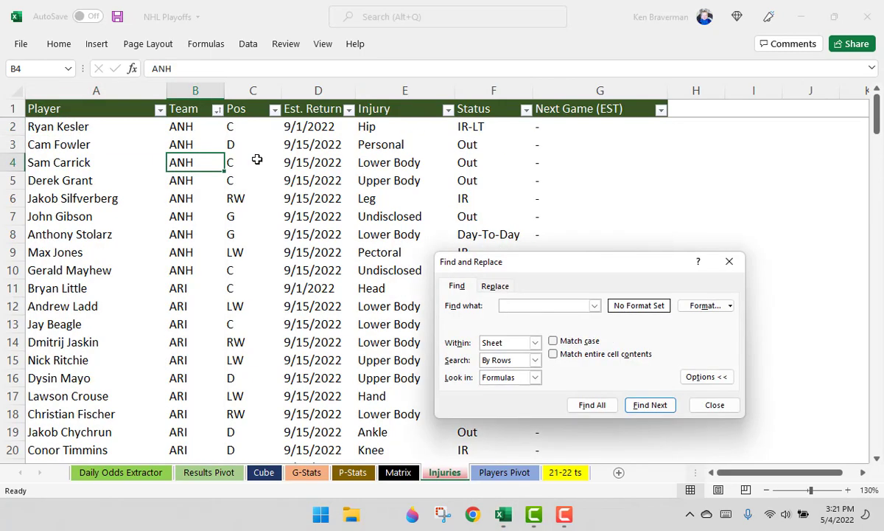
{"action": "key", "text": "Return"}
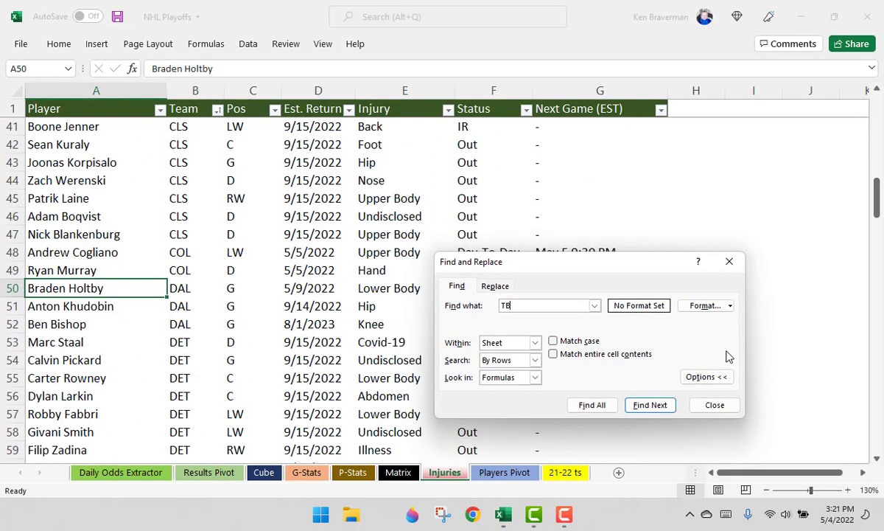
{"action": "left_click", "coordinate": [715, 405]}
{"action": "scroll", "coordinate": [336, 375], "scroll_direction": "down", "scroll_amount": 20}
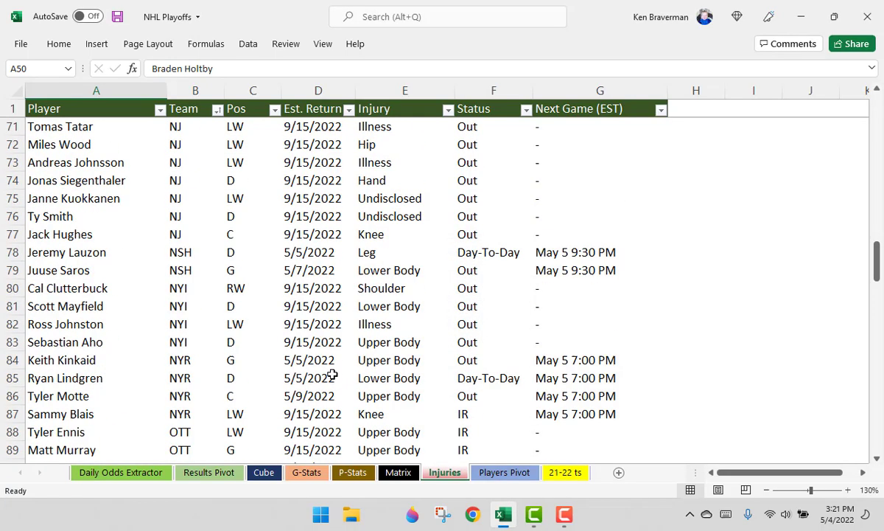
{"action": "scroll", "coordinate": [271, 354], "scroll_direction": "up", "scroll_amount": 11}
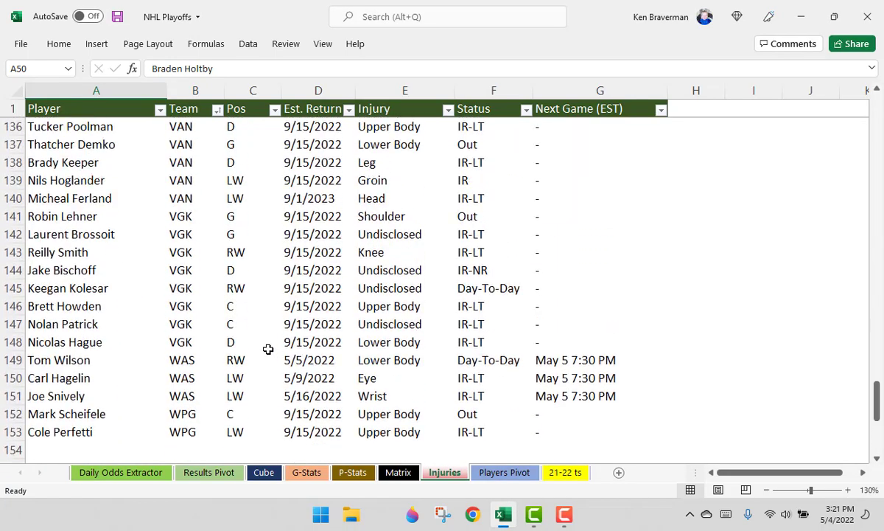
{"action": "scroll", "coordinate": [213, 354], "scroll_direction": "up", "scroll_amount": 1}
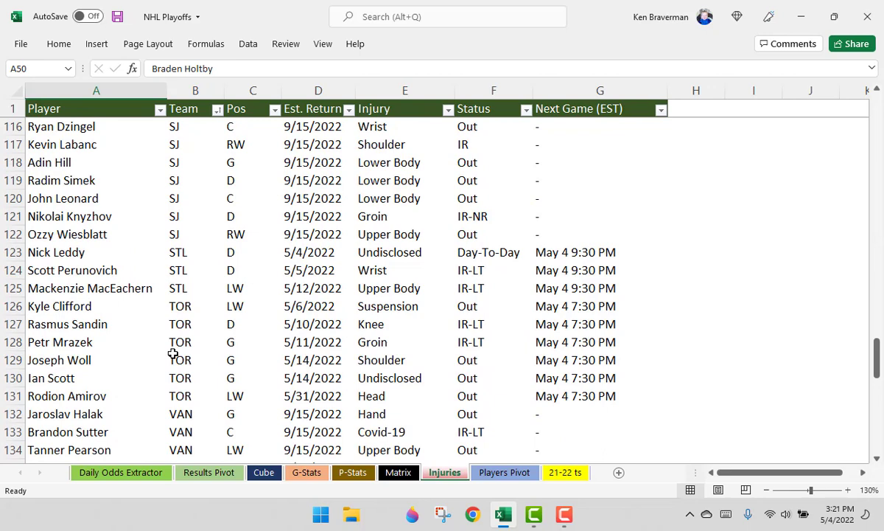
Examine the injured TOR players, especially the goalies, and check the neighbouring teams in the injury list.
{"action": "left_click_drag", "start_coordinate": [10, 307], "coordinate": [9, 395]}
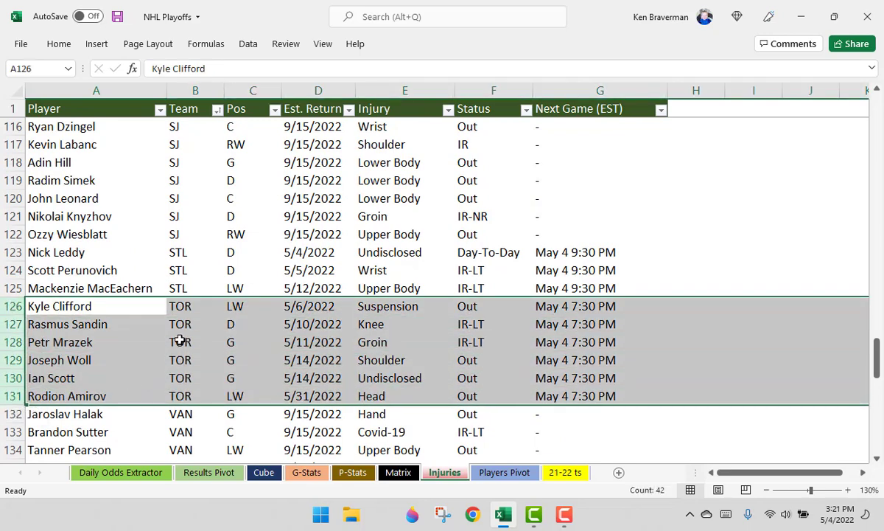
{"action": "left_click_drag", "start_coordinate": [230, 342], "coordinate": [230, 376]}
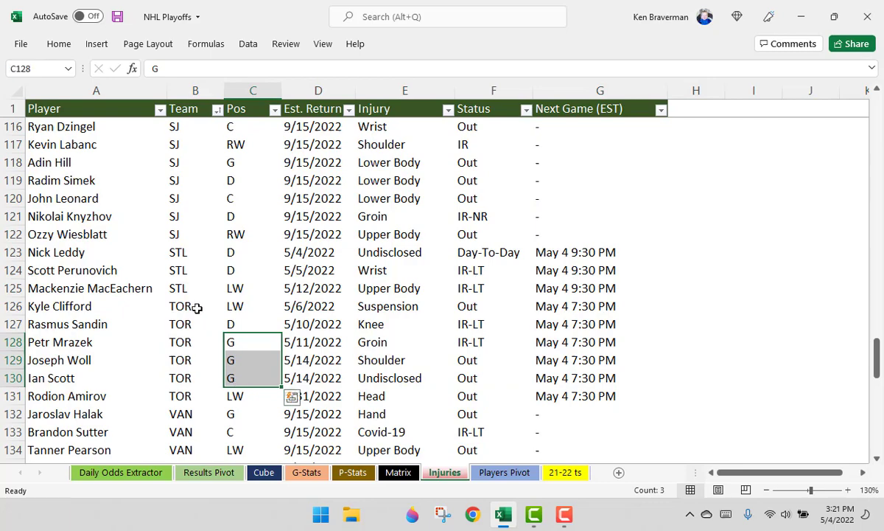
{"action": "left_click", "coordinate": [181, 288]}
{"action": "left_click", "coordinate": [181, 306]}
{"action": "left_click", "coordinate": [185, 358]}
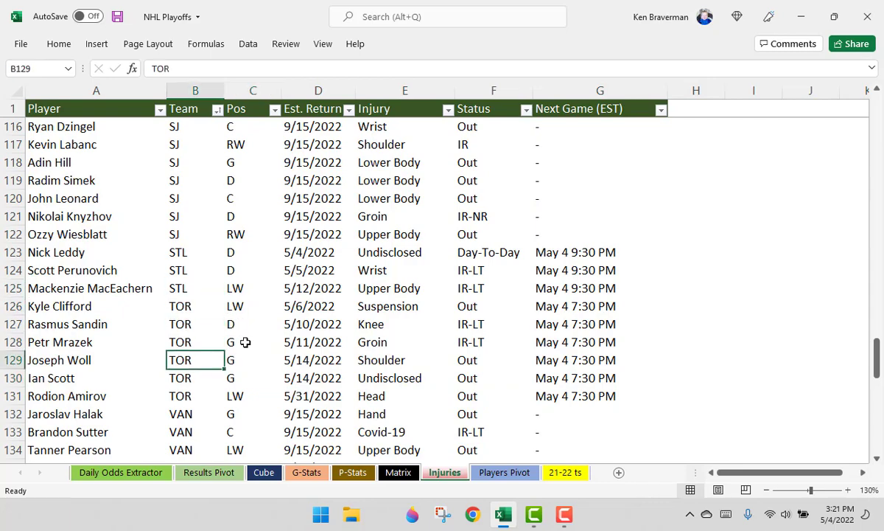
{"action": "scroll", "coordinate": [235, 337], "scroll_direction": "down", "scroll_amount": 1}
{"action": "scroll", "coordinate": [221, 325], "scroll_direction": "up", "scroll_amount": 20}
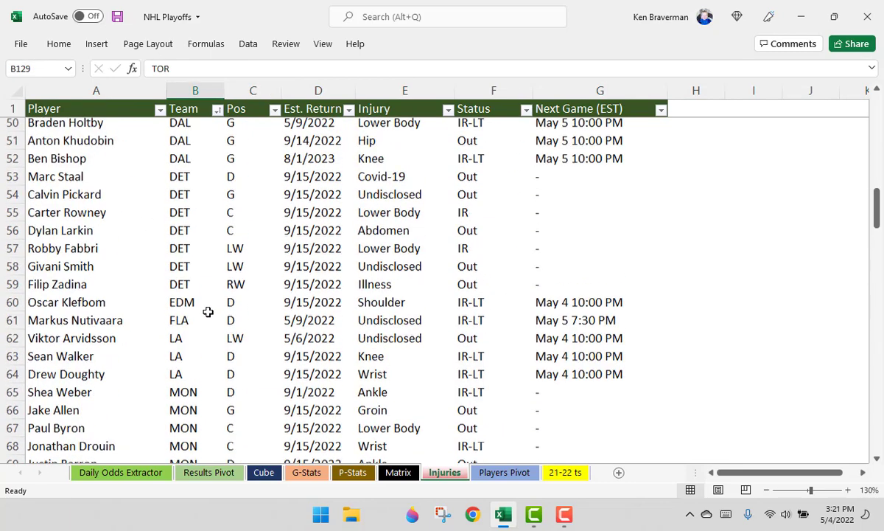
{"action": "scroll", "coordinate": [208, 312], "scroll_direction": "up", "scroll_amount": 16}
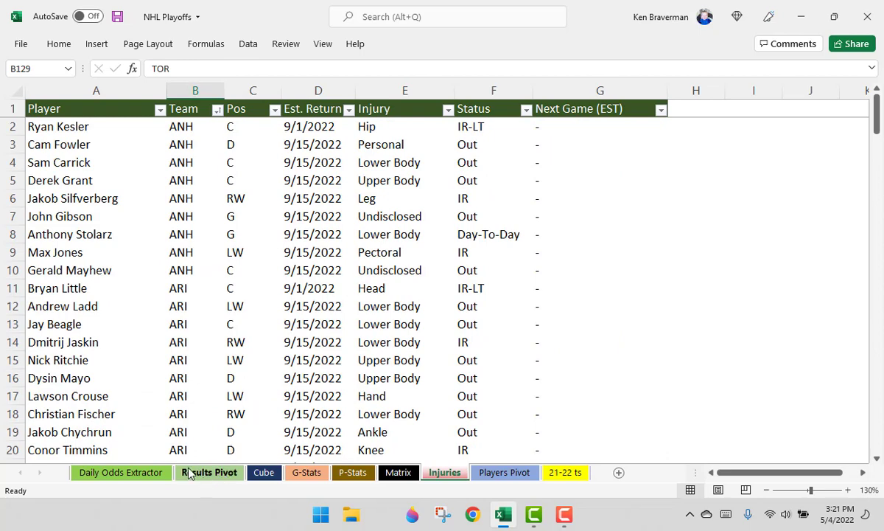
Return to the Results Pivot sheet and refresh the pivot table.
{"action": "left_click", "coordinate": [190, 473]}
{"action": "right_click", "coordinate": [425, 186]}
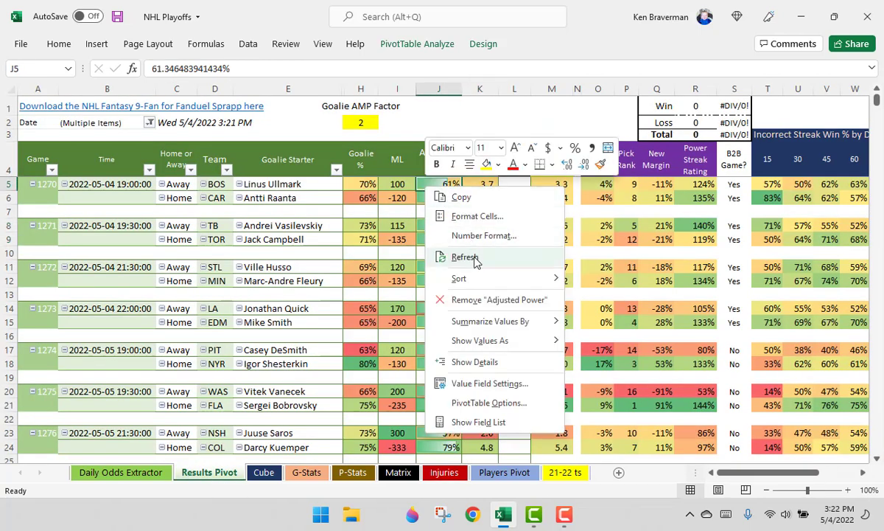
{"action": "left_click", "coordinate": [471, 256]}
Review the projected scores, TB's adjusted power and TB's goalie percentage for the TB–TOR game.
{"action": "left_click", "coordinate": [483, 228]}
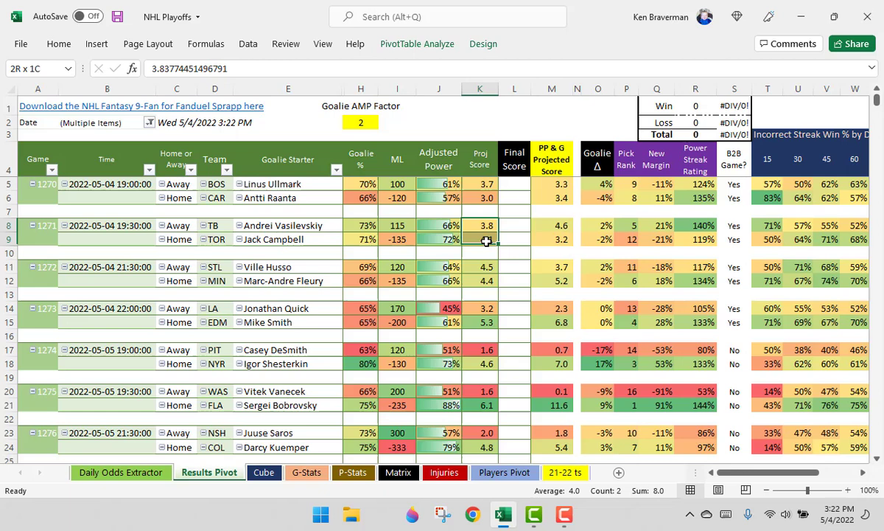
{"action": "left_click", "coordinate": [452, 231]}
{"action": "left_click_drag", "start_coordinate": [452, 230], "coordinate": [441, 225]}
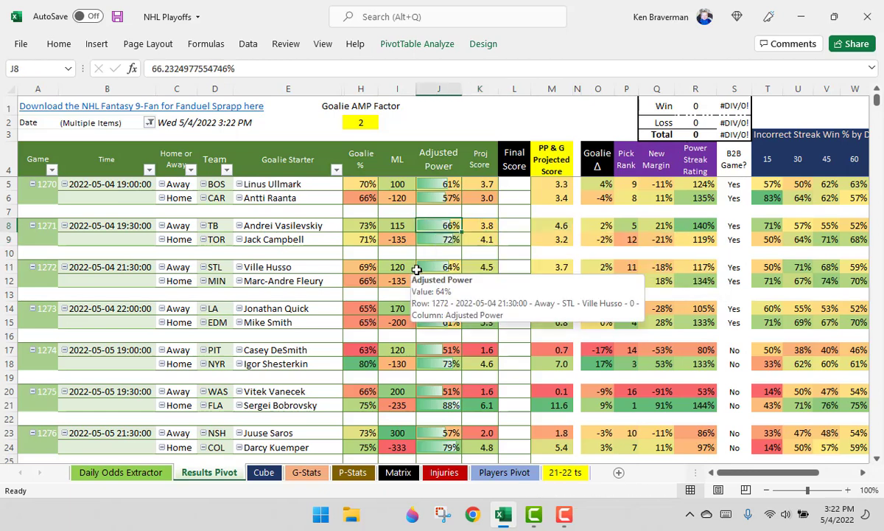
{"action": "left_click", "coordinate": [363, 228]}
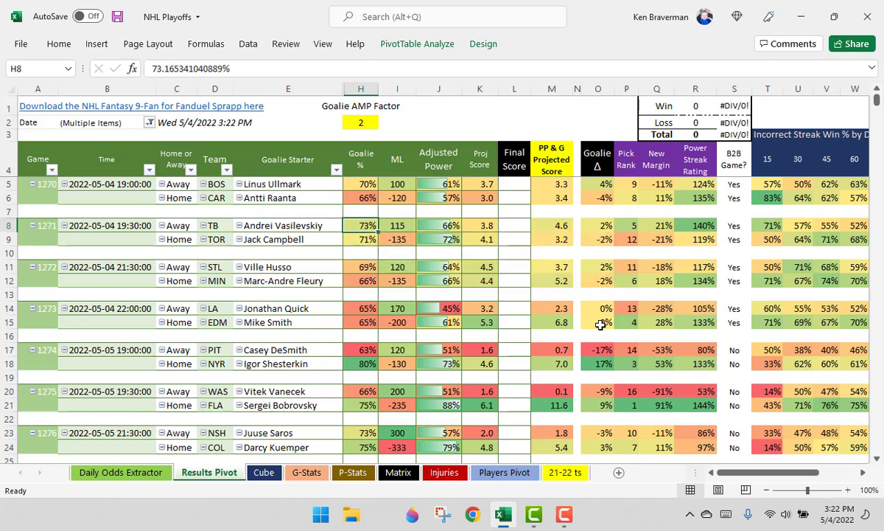
{"action": "left_click_drag", "start_coordinate": [486, 226], "coordinate": [480, 253]}
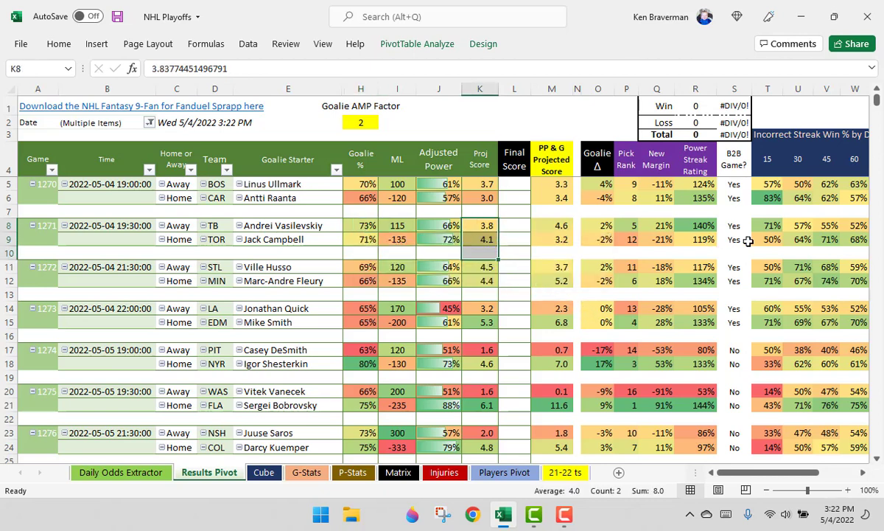
Compare the new margin and the 15-, 30- and 45-day incorrect streak win percentages for TB and TOR.
{"action": "left_click", "coordinate": [767, 226]}
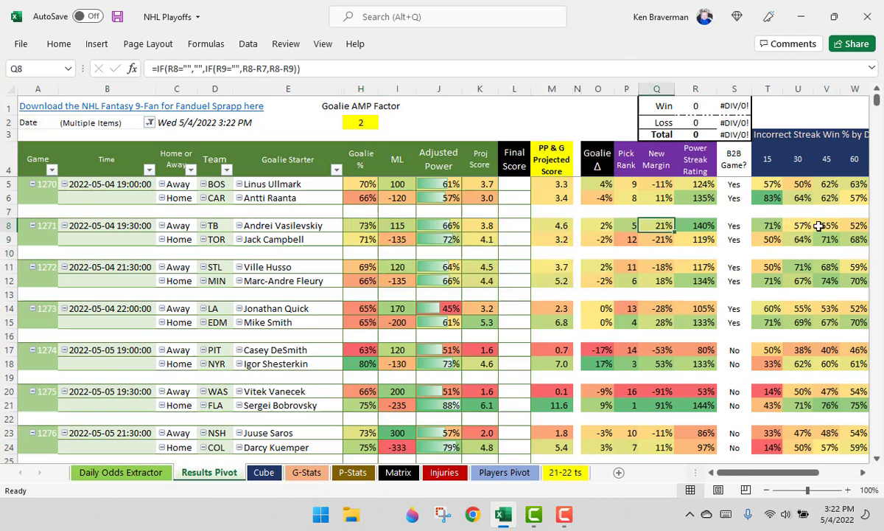
{"action": "left_click", "coordinate": [822, 226]}
{"action": "left_click_drag", "start_coordinate": [822, 226], "coordinate": [768, 229]}
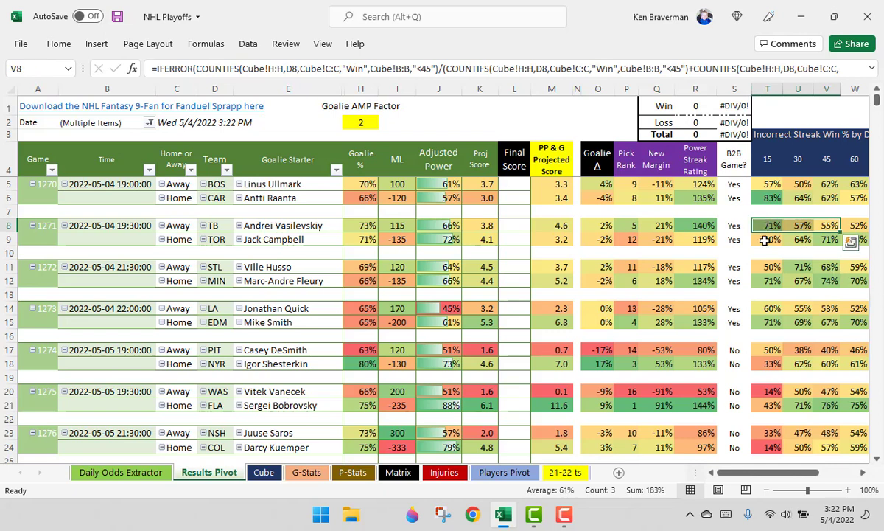
{"action": "left_click", "coordinate": [811, 241]}
Check TOR's projected score, goalie starter and money line as the pick for the TB–TOR game.
{"action": "left_click", "coordinate": [480, 241]}
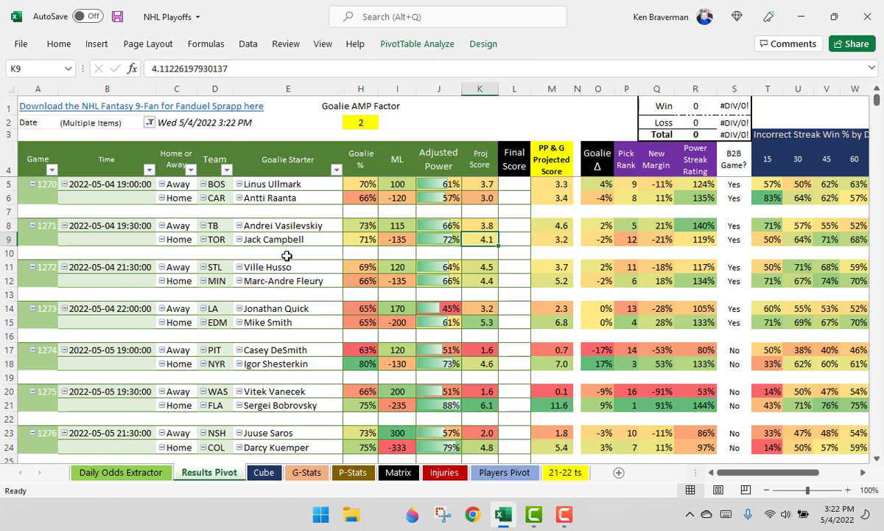
{"action": "left_click_drag", "start_coordinate": [224, 241], "coordinate": [343, 243]}
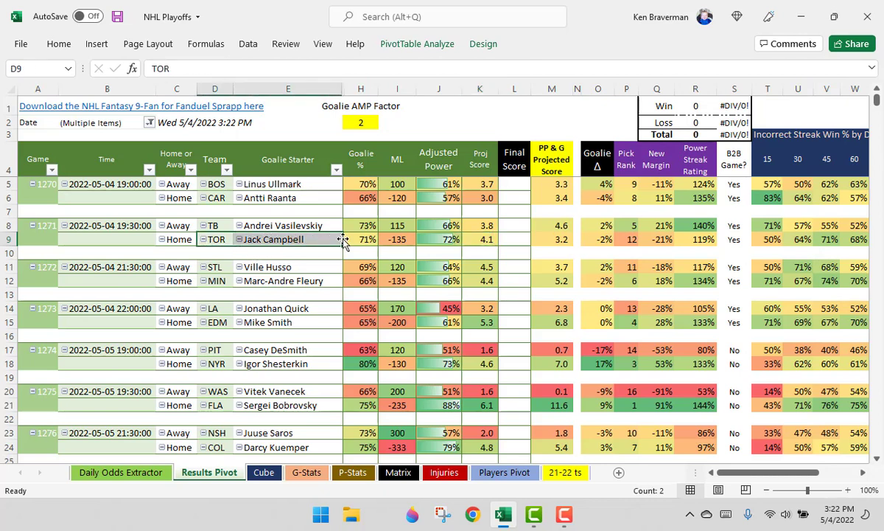
{"action": "left_click", "coordinate": [483, 238]}
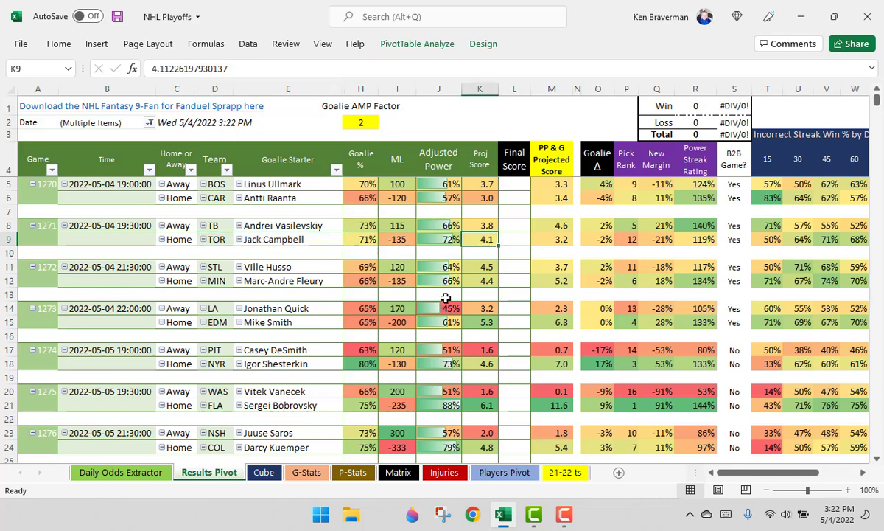
{"action": "left_click", "coordinate": [396, 241]}
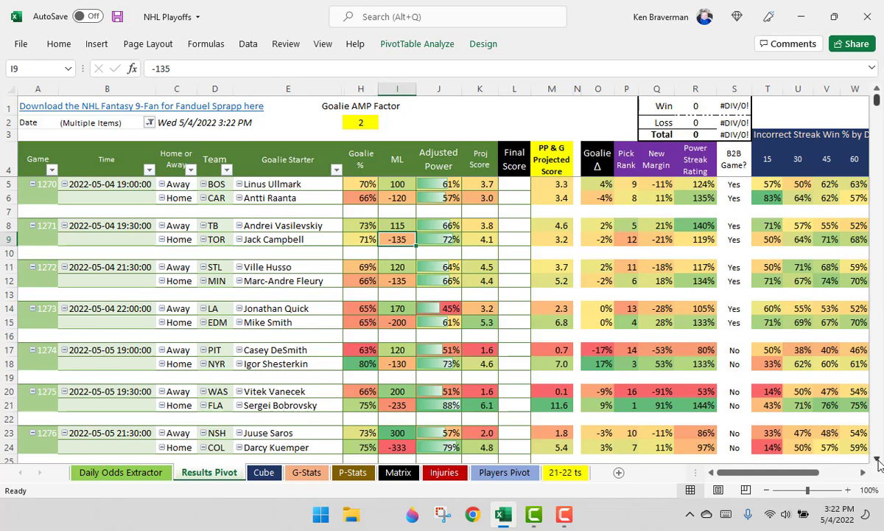
Compare the adjusted power and the PP & G projected scores of STL and MIN for game 1272.
{"action": "left_click", "coordinate": [878, 459]}
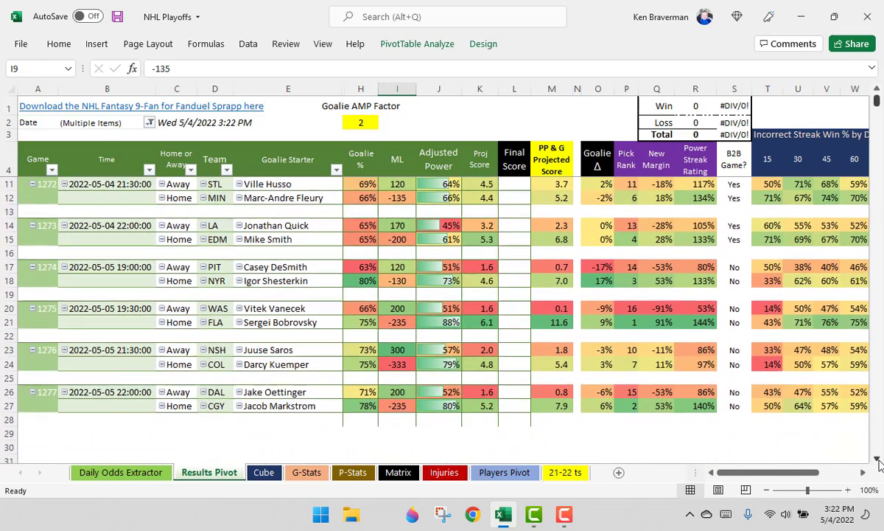
{"action": "left_click", "coordinate": [465, 184]}
{"action": "key", "text": "shift+Down"}
{"action": "left_click_drag", "start_coordinate": [443, 184], "coordinate": [441, 198]}
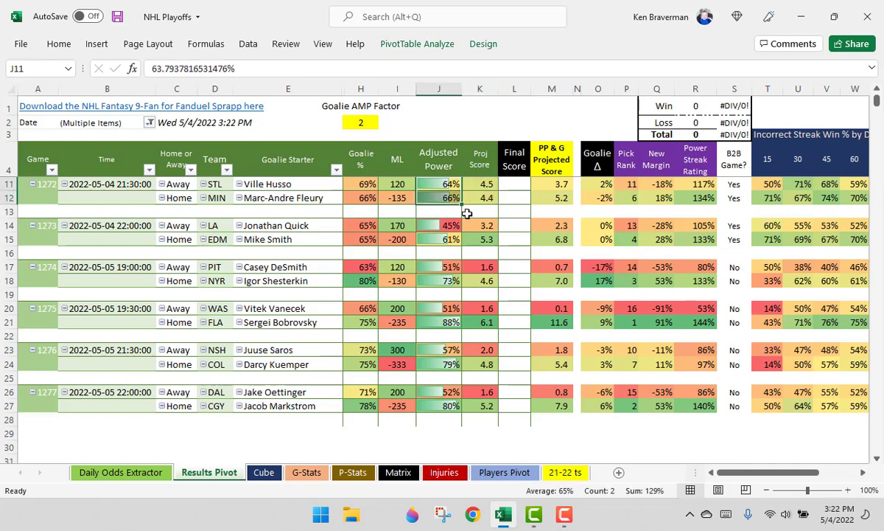
{"action": "scroll", "coordinate": [445, 252], "scroll_direction": "up", "scroll_amount": 1}
{"action": "scroll", "coordinate": [445, 253], "scroll_direction": "up", "scroll_amount": 2}
{"action": "scroll", "coordinate": [505, 277], "scroll_direction": "down", "scroll_amount": 3}
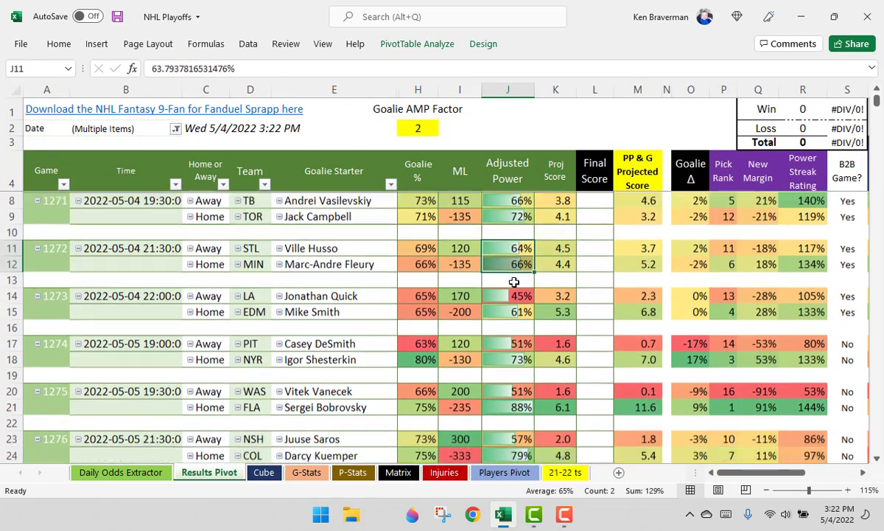
{"action": "left_click", "coordinate": [666, 213]}
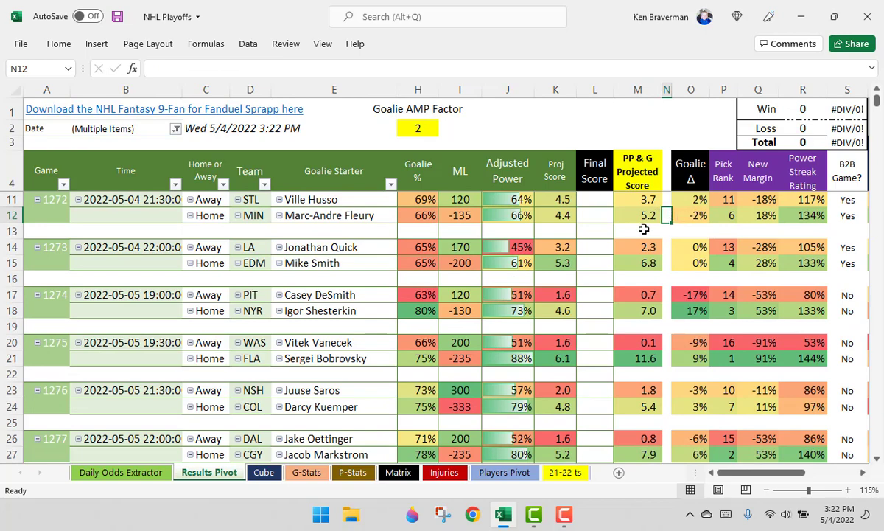
{"action": "scroll", "coordinate": [591, 231], "scroll_direction": "down", "scroll_amount": 1}
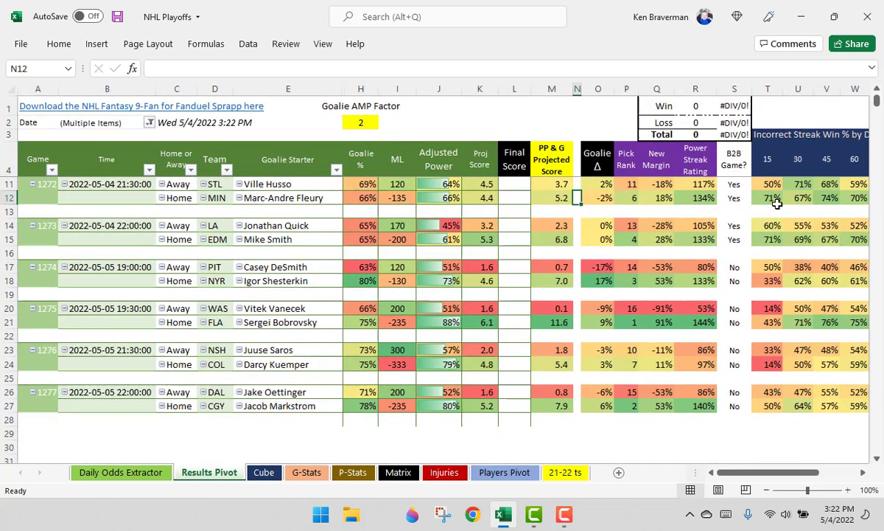
Check the 30-day incorrect streak win percentages and the projected scores of STL and MIN.
{"action": "left_click", "coordinate": [784, 199]}
{"action": "key", "text": "Up"}
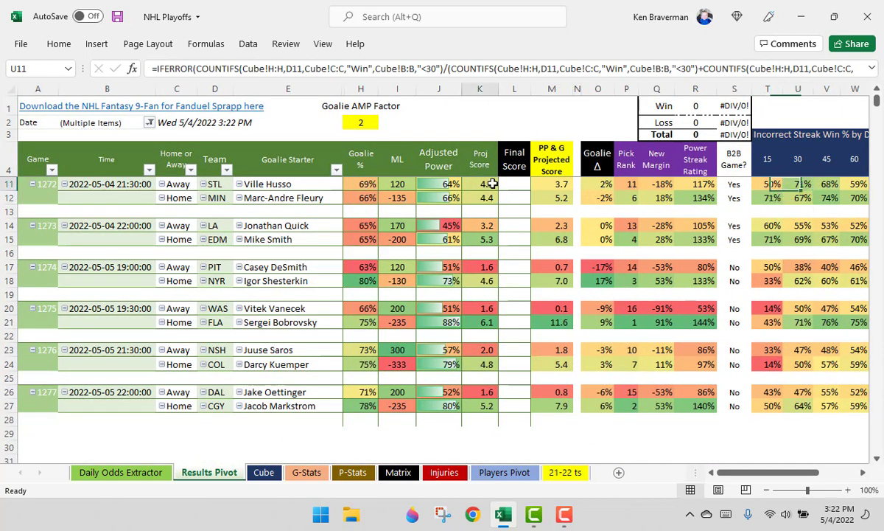
{"action": "left_click_drag", "start_coordinate": [492, 183], "coordinate": [488, 197]}
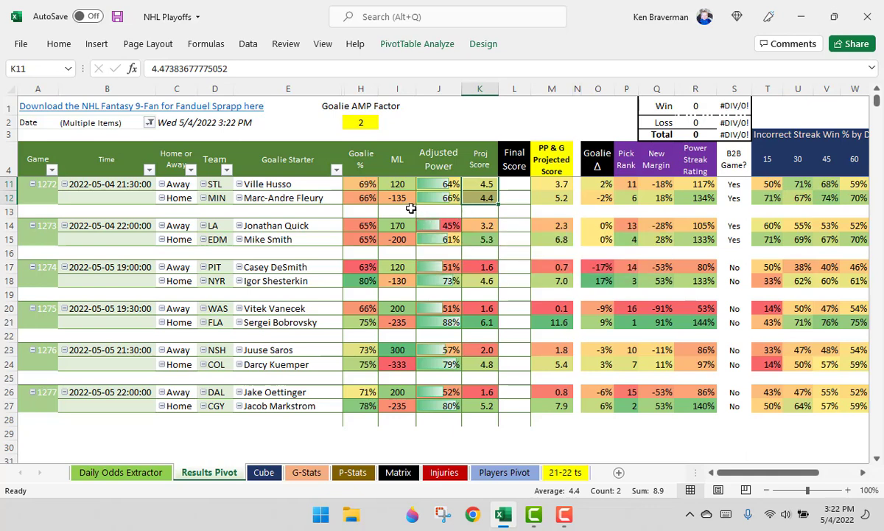
Review the goalie starters, goalie percentages and adjusted power for the STL–MIN game, plus STL's money line.
{"action": "left_click", "coordinate": [328, 187]}
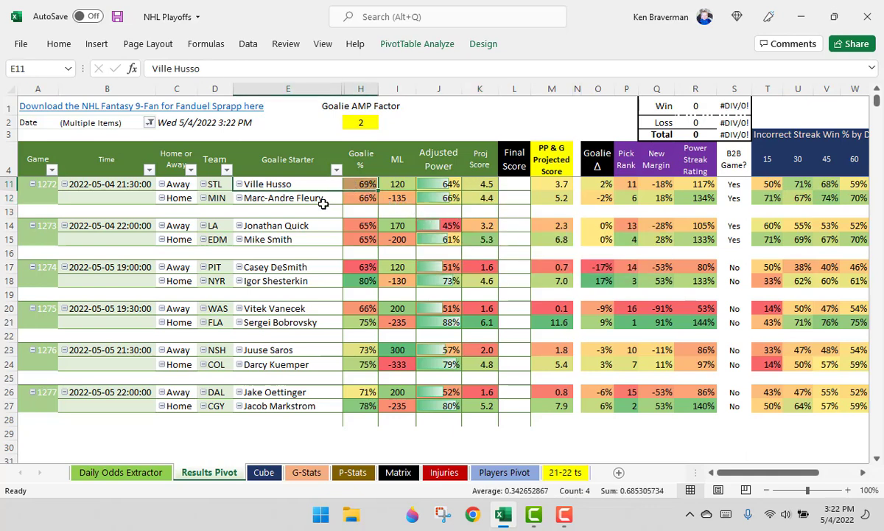
{"action": "left_click_drag", "start_coordinate": [322, 197], "coordinate": [365, 197]}
{"action": "left_click", "coordinate": [399, 186]}
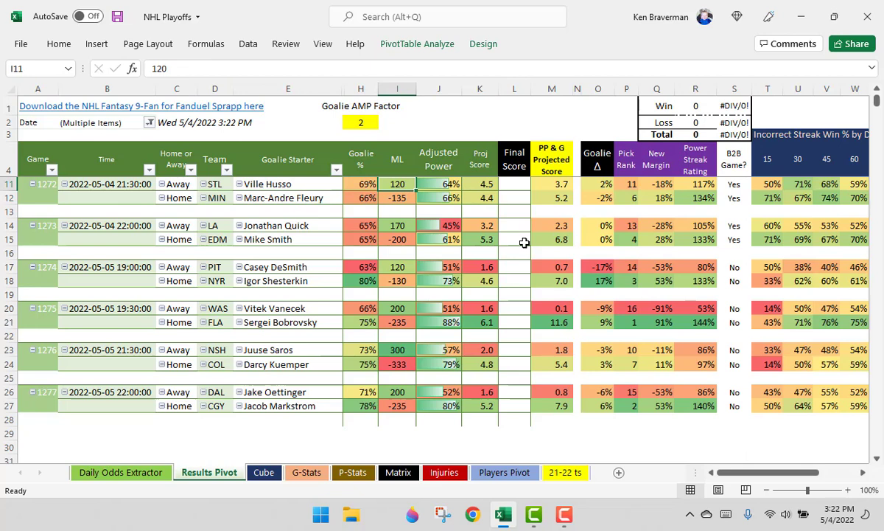
{"action": "left_click_drag", "start_coordinate": [444, 184], "coordinate": [444, 198]}
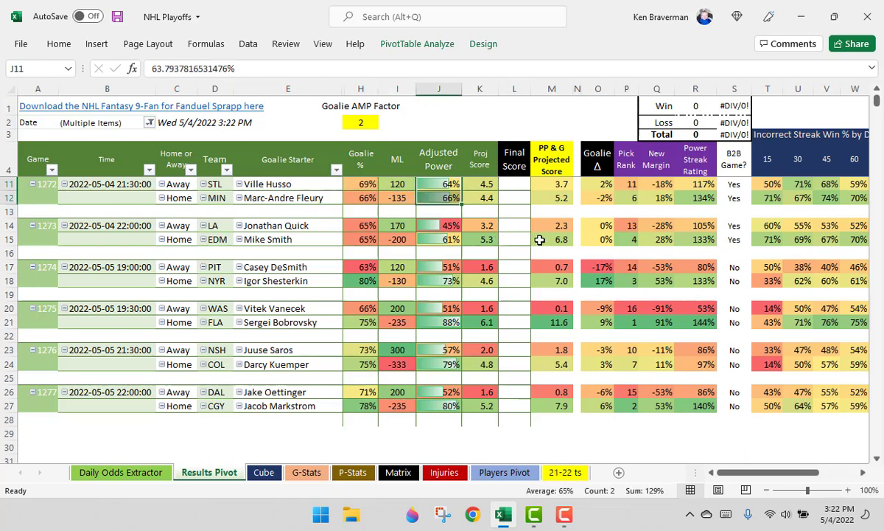
Check MIN's 15- and 30-day streak win percentages and projected score against STL's money line.
{"action": "left_click_drag", "start_coordinate": [797, 198], "coordinate": [768, 198]}
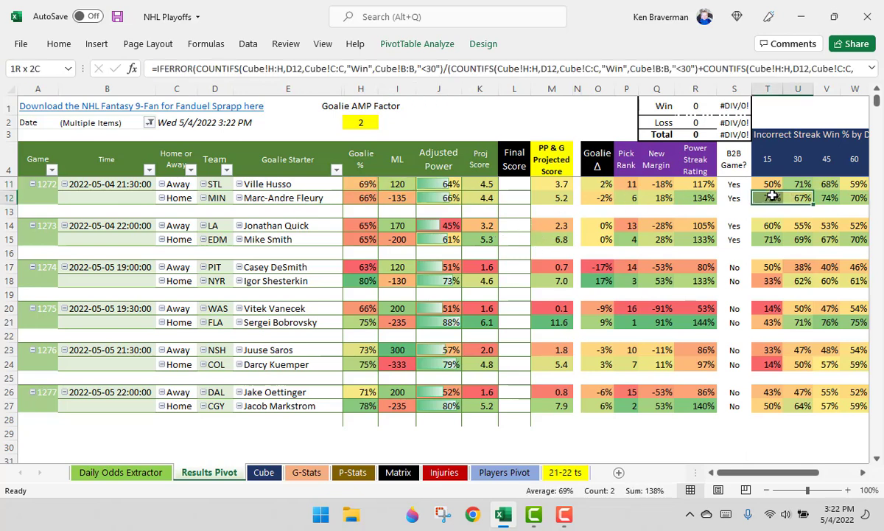
{"action": "left_click", "coordinate": [471, 196]}
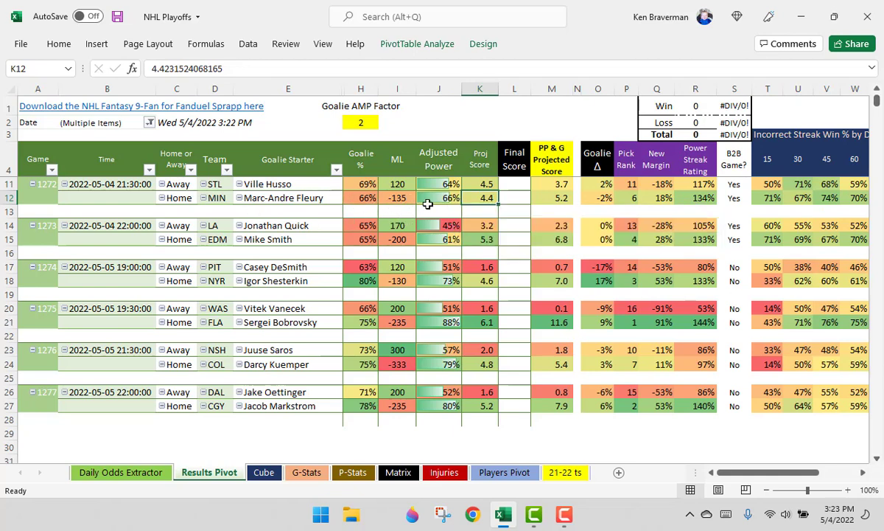
{"action": "left_click", "coordinate": [402, 182]}
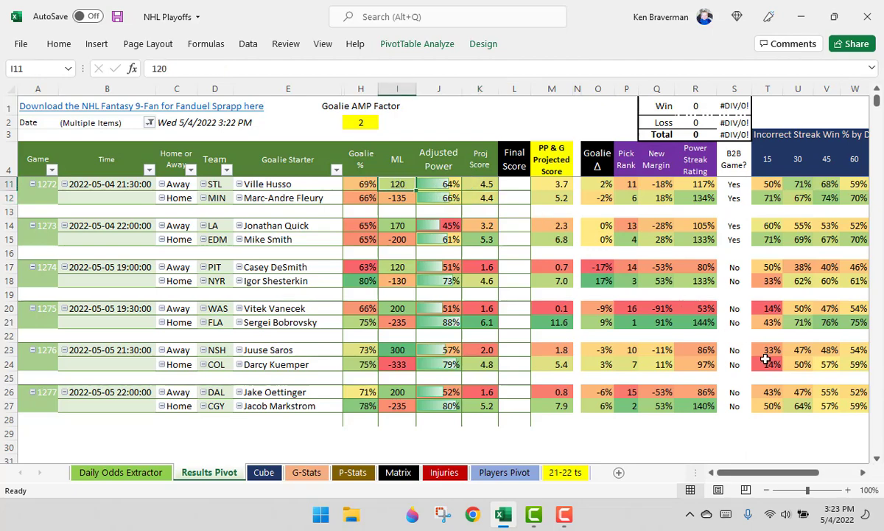
Review the LA and EDM rows of game 1273, from goalie starter through EDM's power streak rating.
{"action": "left_click", "coordinate": [878, 461]}
{"action": "left_click", "coordinate": [878, 461]}
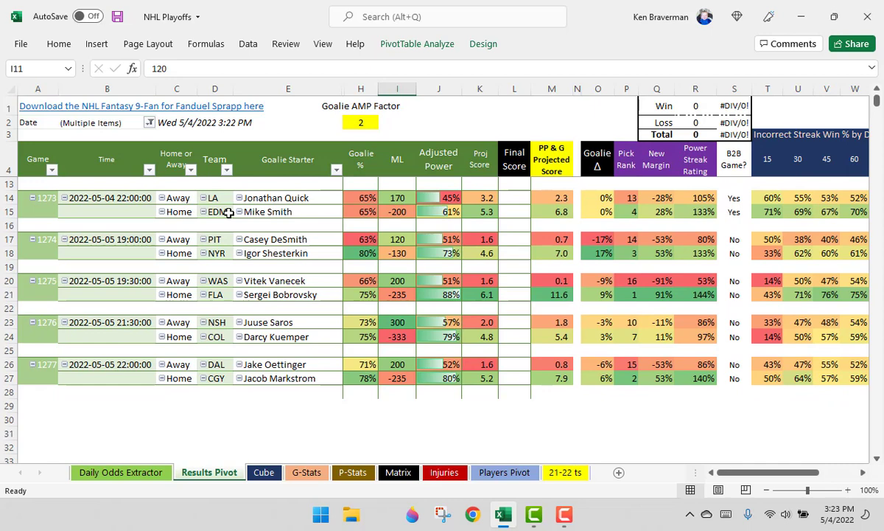
{"action": "left_click_drag", "start_coordinate": [220, 213], "coordinate": [409, 213]}
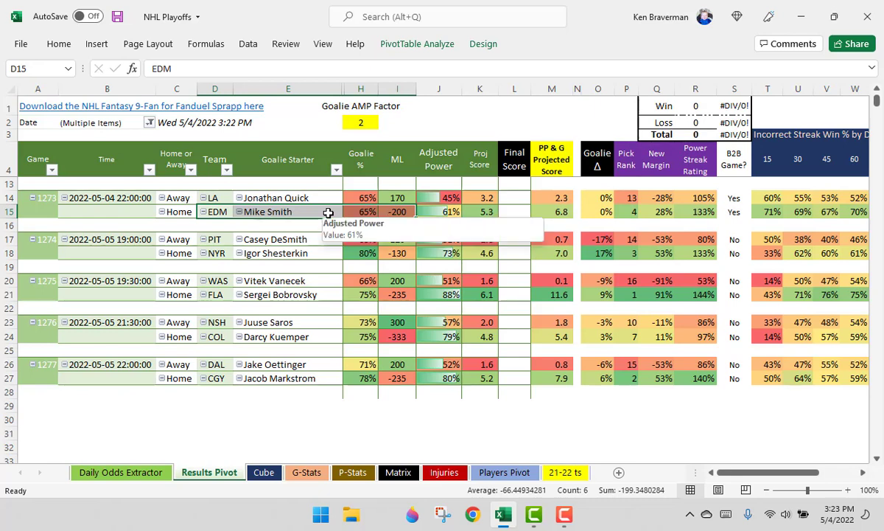
{"action": "left_click_drag", "start_coordinate": [220, 200], "coordinate": [516, 198]}
{"action": "left_click_drag", "start_coordinate": [218, 212], "coordinate": [687, 211]}
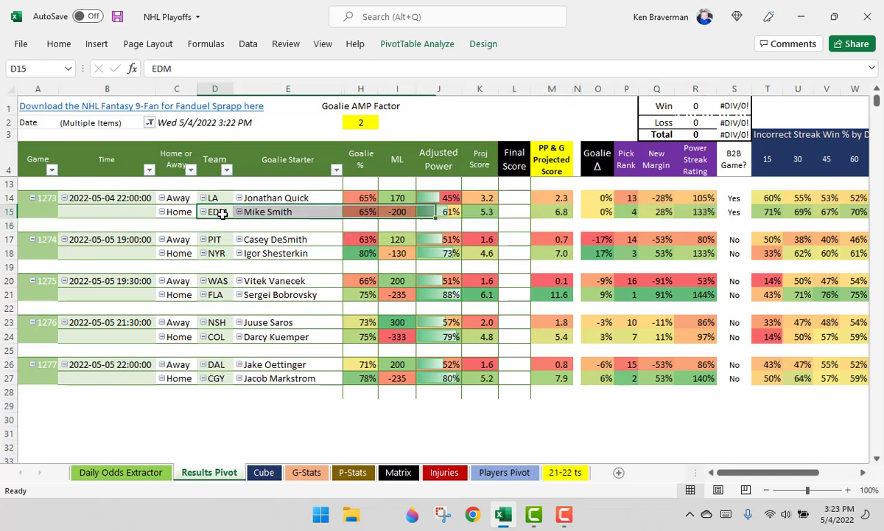
{"action": "left_click_drag", "start_coordinate": [218, 212], "coordinate": [700, 213]}
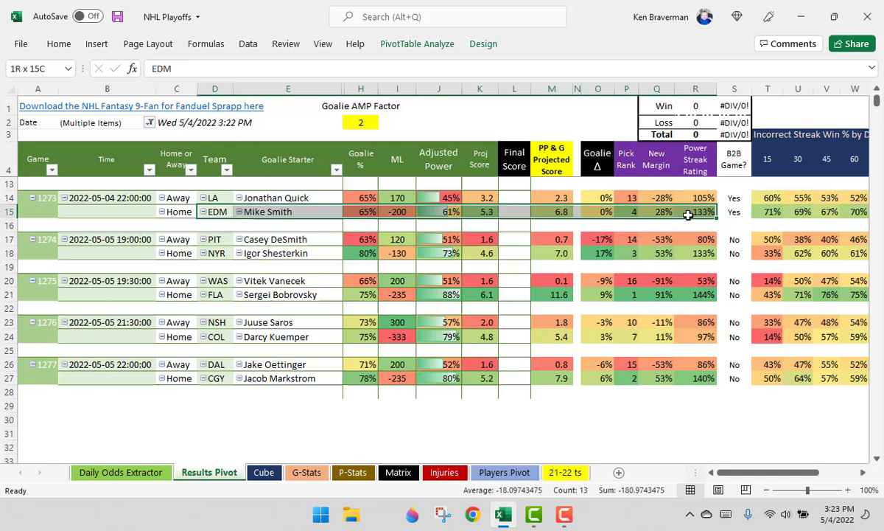
Compare the goalie starters and goalie percentages for the LA–EDM game and check LA's adjusted power.
{"action": "left_click", "coordinate": [277, 197]}
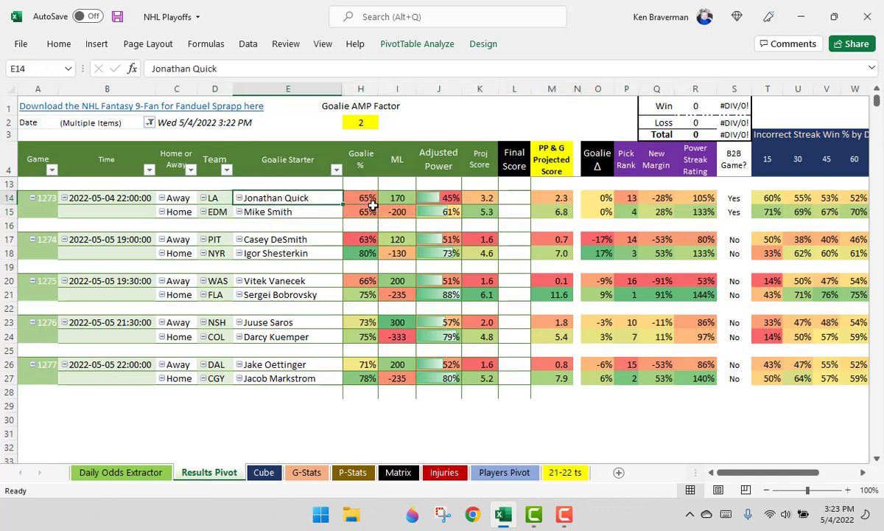
{"action": "left_click", "coordinate": [454, 198]}
{"action": "left_click", "coordinate": [277, 197]}
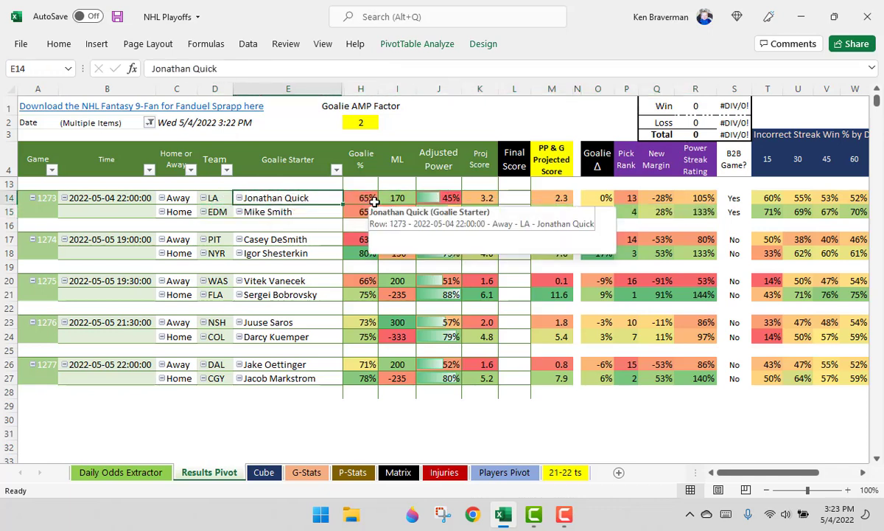
{"action": "left_click_drag", "start_coordinate": [367, 198], "coordinate": [355, 227]}
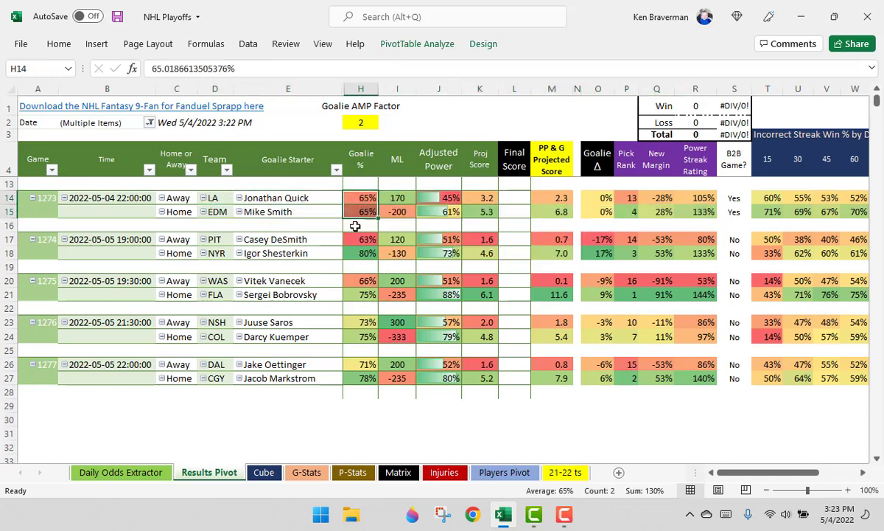
{"action": "left_click", "coordinate": [270, 213]}
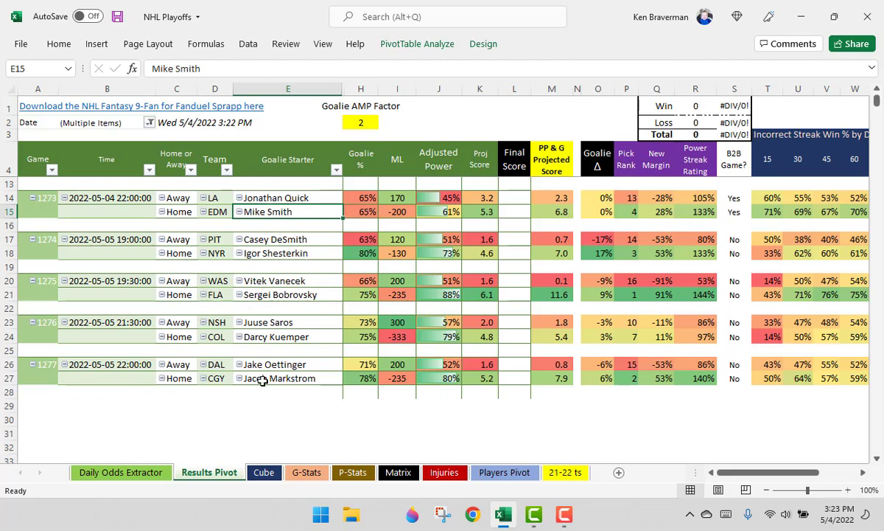
Glance at the goalie statistics sheet, return to the Results Pivot sheet and check EDM's goalie percentage.
{"action": "left_click", "coordinate": [267, 472]}
{"action": "left_click", "coordinate": [132, 471]}
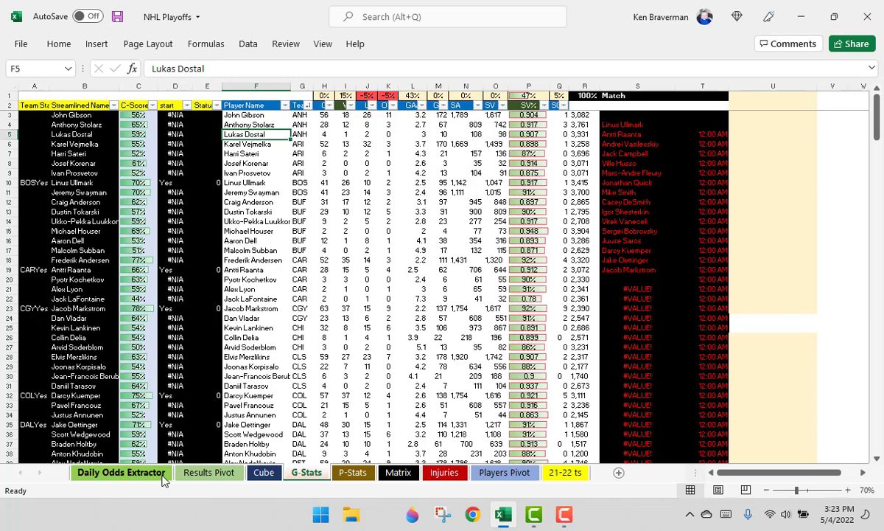
{"action": "left_click", "coordinate": [185, 475]}
{"action": "scroll", "coordinate": [306, 335], "scroll_direction": "up", "scroll_amount": 3}
{"action": "scroll", "coordinate": [300, 338], "scroll_direction": "down", "scroll_amount": 2}
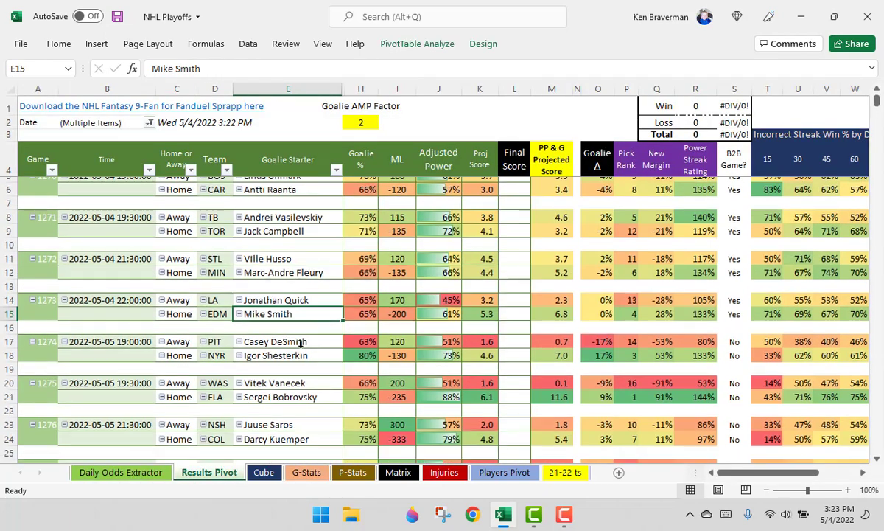
{"action": "left_click", "coordinate": [359, 255]}
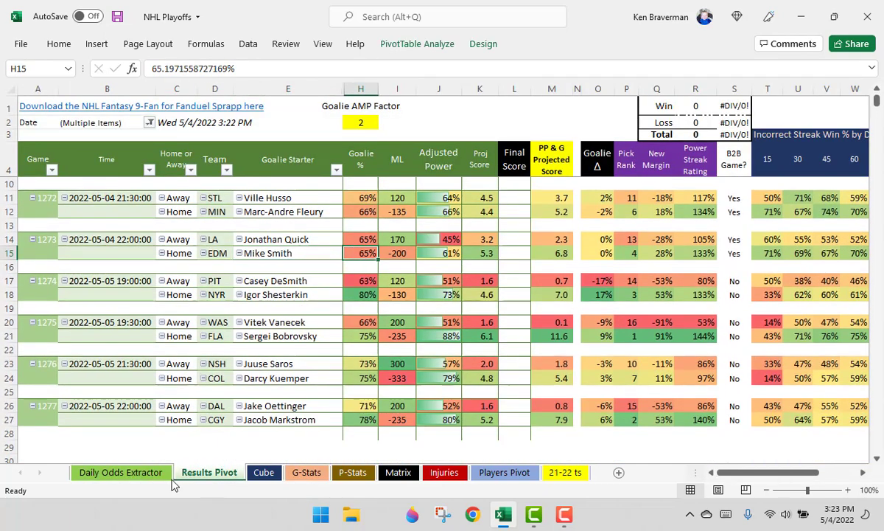
Change EDM's goalie starter to Mikko Koskinen on the Daily Odds Extractor sheet.
{"action": "left_click", "coordinate": [144, 473]}
{"action": "left_click", "coordinate": [545, 241]}
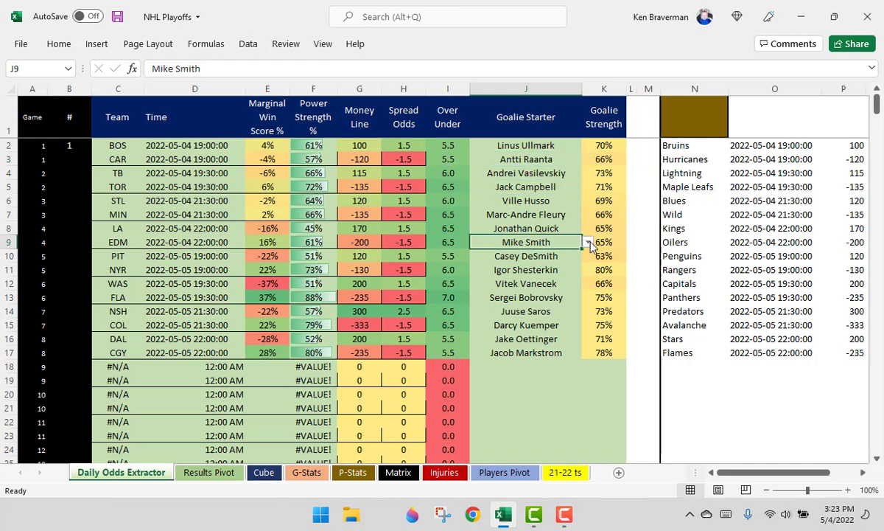
{"action": "left_click", "coordinate": [587, 242]}
{"action": "left_click", "coordinate": [587, 257]}
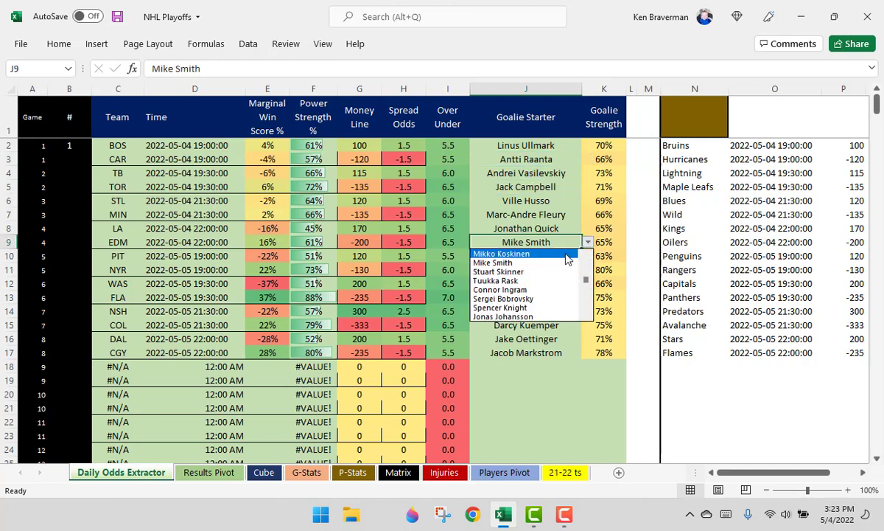
{"action": "left_click", "coordinate": [568, 253]}
Return to the Results Pivot sheet and refresh the pivot table with EDM's substitute goalie.
{"action": "left_click", "coordinate": [207, 475]}
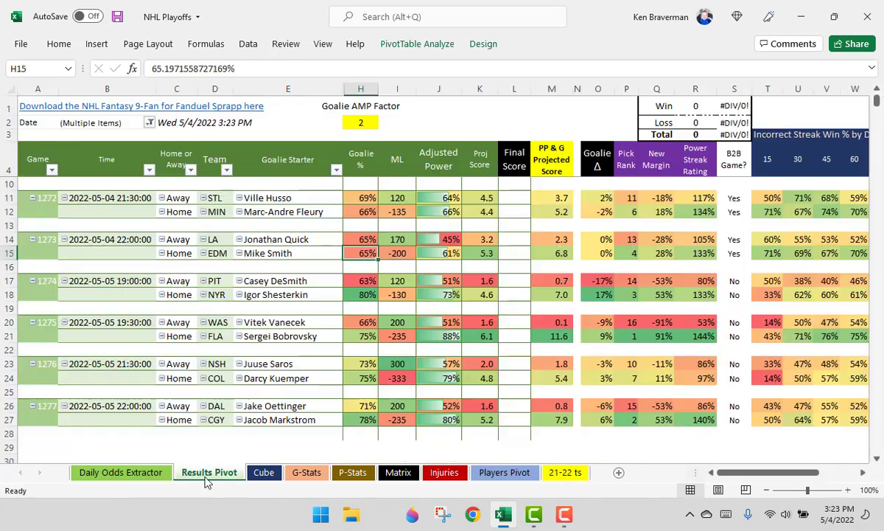
{"action": "right_click", "coordinate": [308, 310]}
{"action": "left_click", "coordinate": [361, 365]}
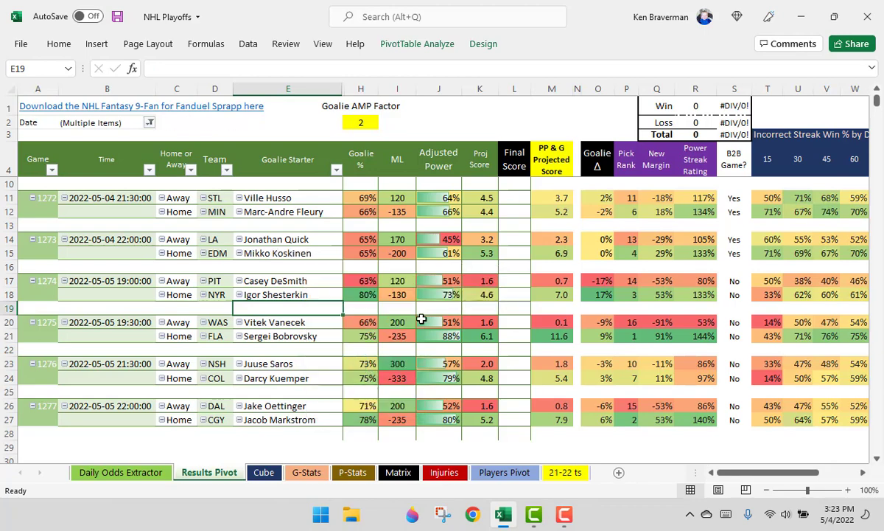
Compare the goalie percentages and projected scores of LA and EDM, and check EDM's new margin.
{"action": "scroll", "coordinate": [412, 313], "scroll_direction": "up", "scroll_amount": 2}
{"action": "left_click", "coordinate": [376, 325]}
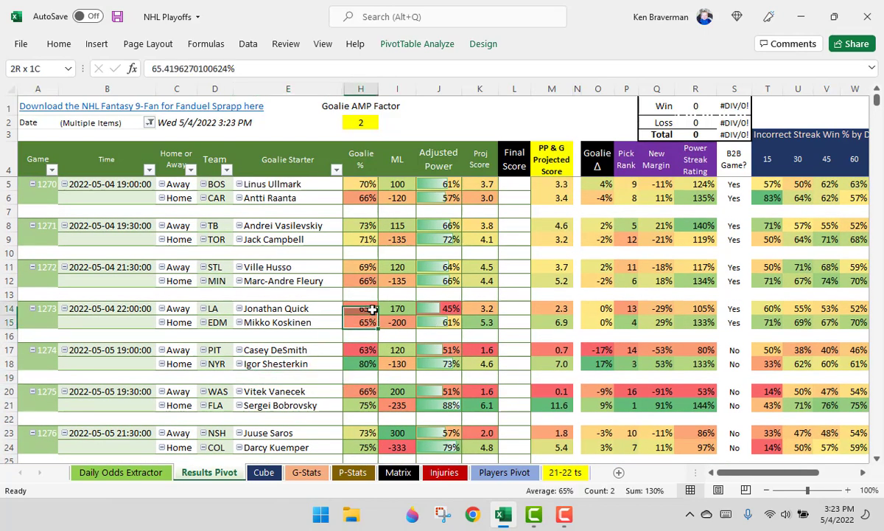
{"action": "left_click_drag", "start_coordinate": [480, 322], "coordinate": [480, 310]}
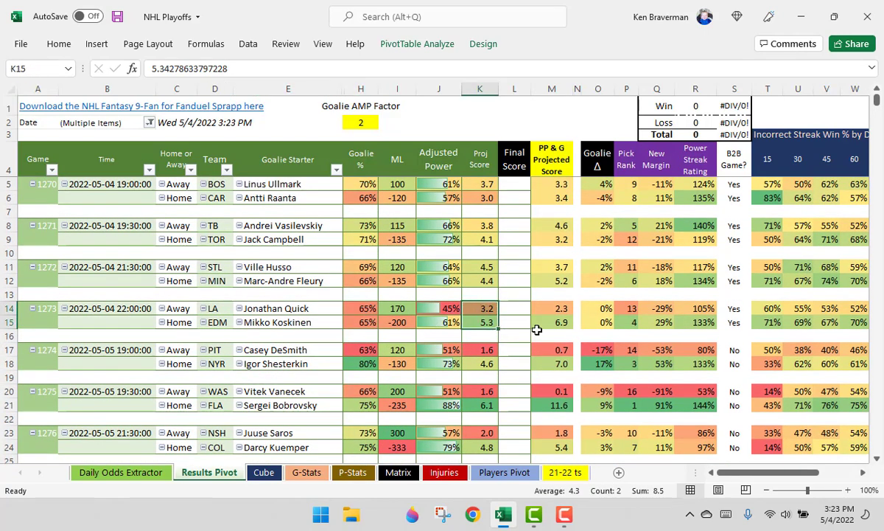
{"action": "left_click", "coordinate": [656, 322]}
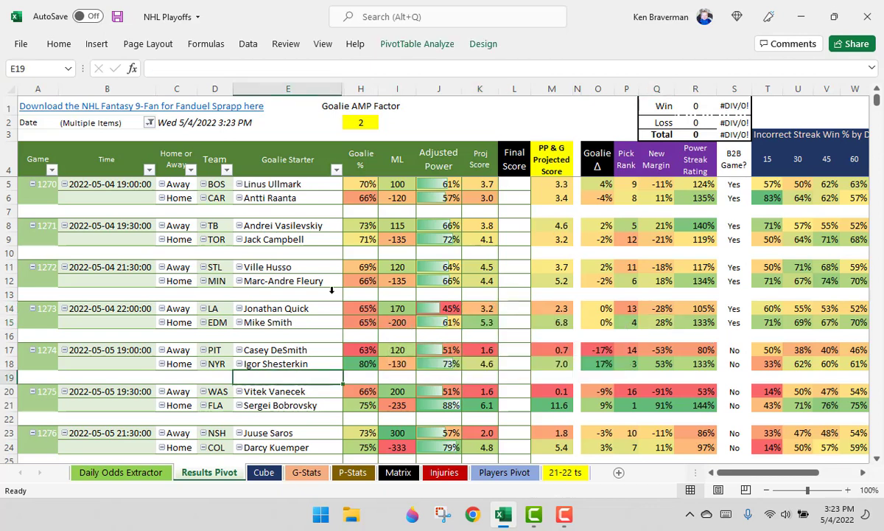
Refresh the pivot table and set EDM's goalie starter back to Mike Smith on the Daily Odds Extractor sheet.
{"action": "right_click", "coordinate": [373, 308]}
{"action": "left_click", "coordinate": [433, 138]}
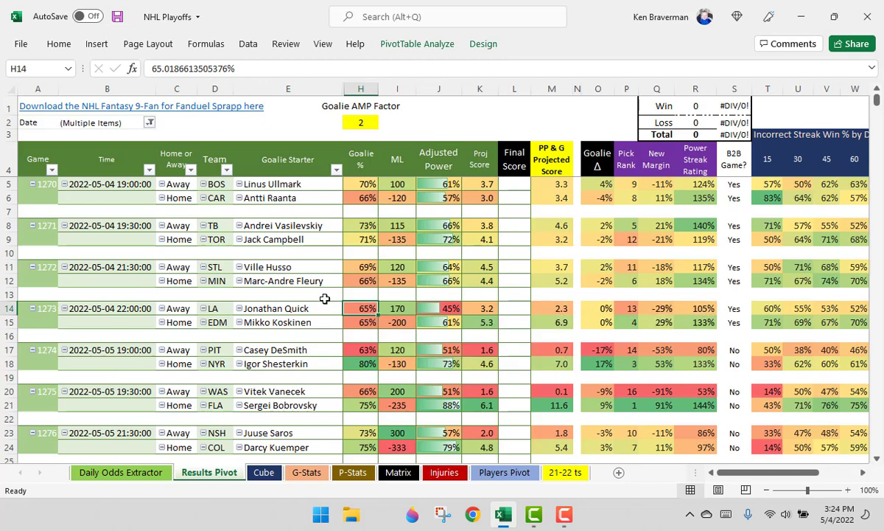
{"action": "left_click", "coordinate": [121, 472]}
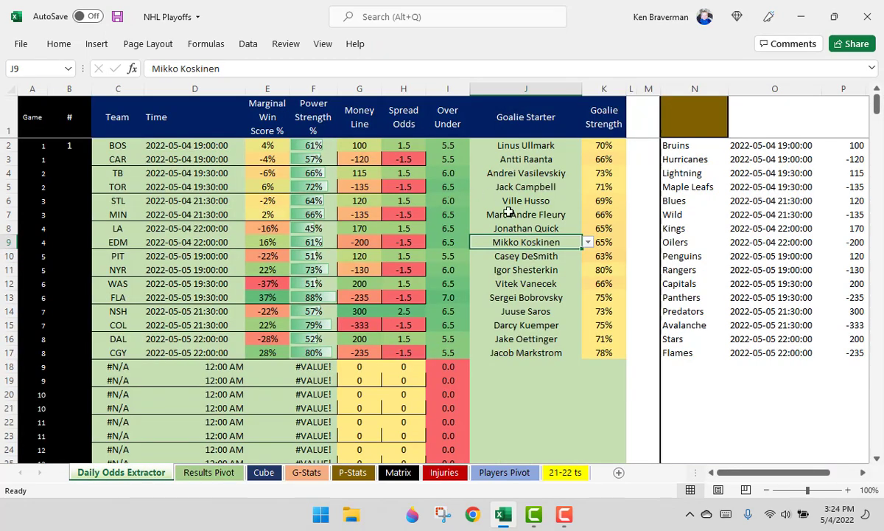
{"action": "left_click", "coordinate": [589, 244]}
{"action": "left_click", "coordinate": [532, 262]}
Go back to the Results Pivot sheet and refresh the pivot table with EDM's restored starter.
{"action": "left_click", "coordinate": [210, 475]}
{"action": "right_click", "coordinate": [310, 307]}
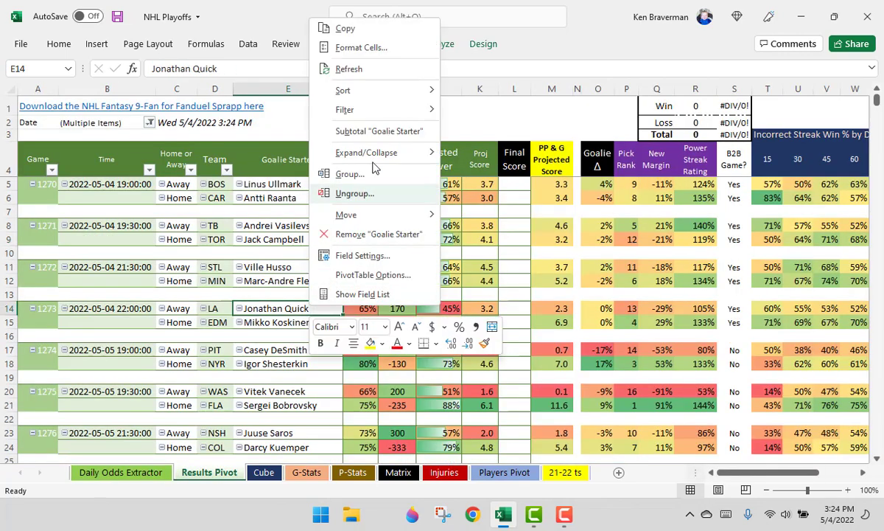
{"action": "left_click", "coordinate": [388, 72]}
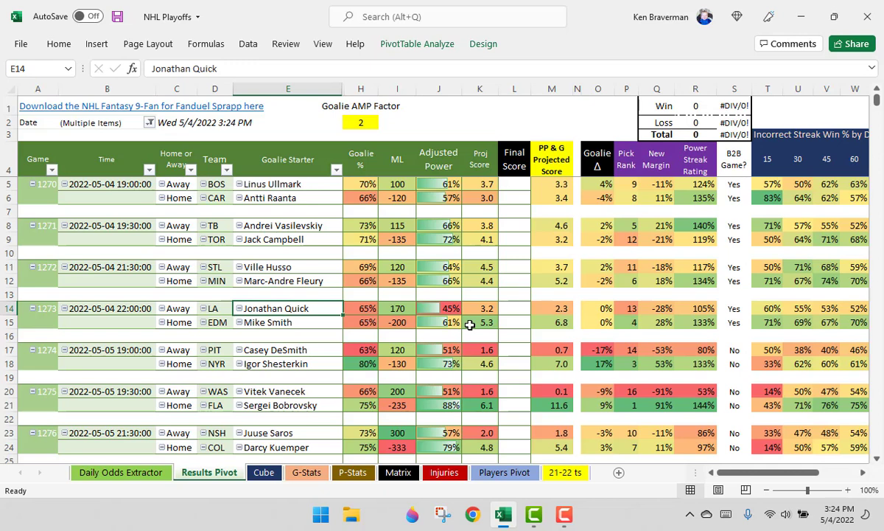
Compare the adjusted power of both teams in the LA–EDM, TB–TOR and BOS–CAR games, and check CAR's goalie starter.
{"action": "left_click_drag", "start_coordinate": [450, 322], "coordinate": [453, 305]}
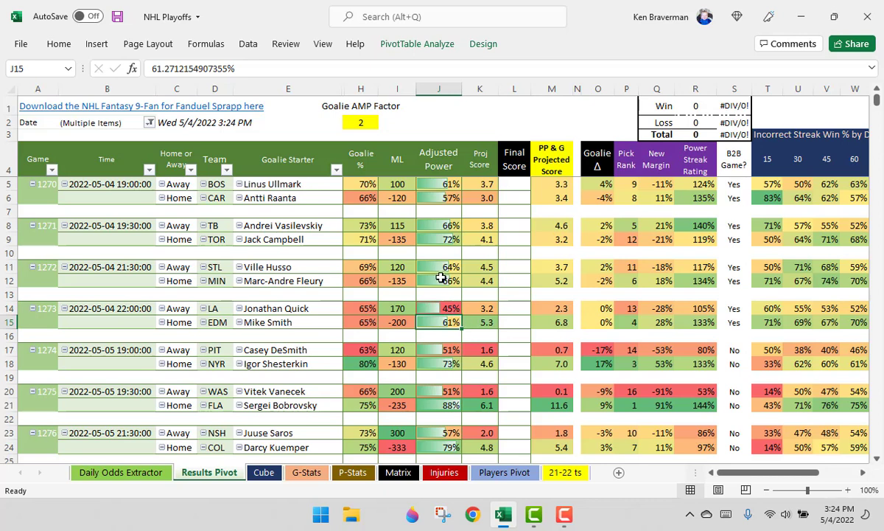
{"action": "left_click_drag", "start_coordinate": [439, 280], "coordinate": [442, 225]}
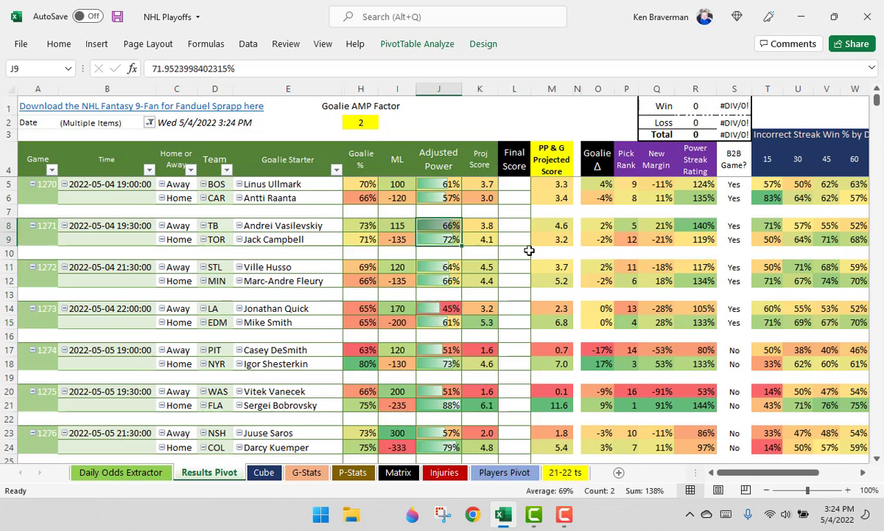
{"action": "left_click", "coordinate": [452, 184]}
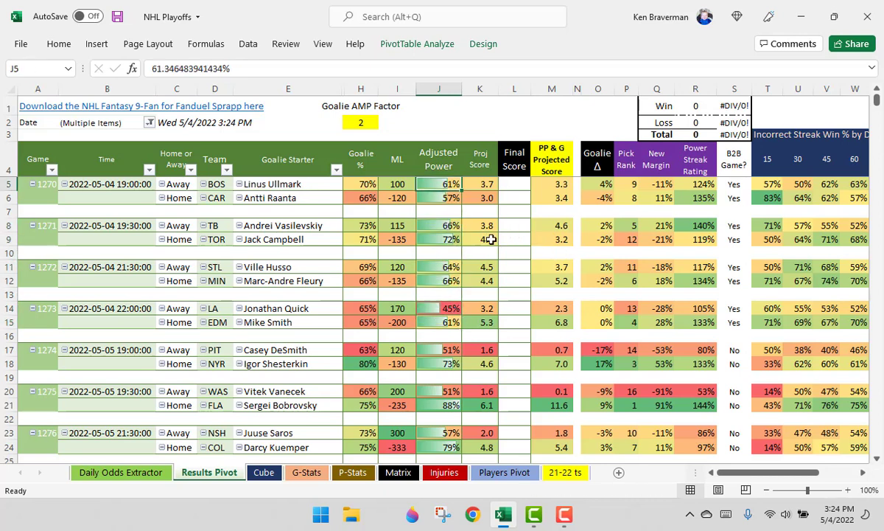
{"action": "left_click_drag", "start_coordinate": [442, 197], "coordinate": [442, 184]}
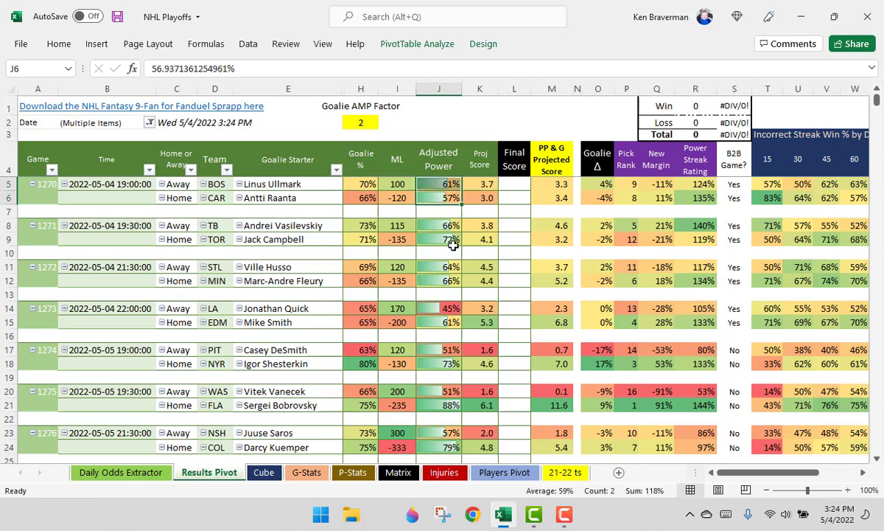
{"action": "left_click", "coordinate": [438, 189]}
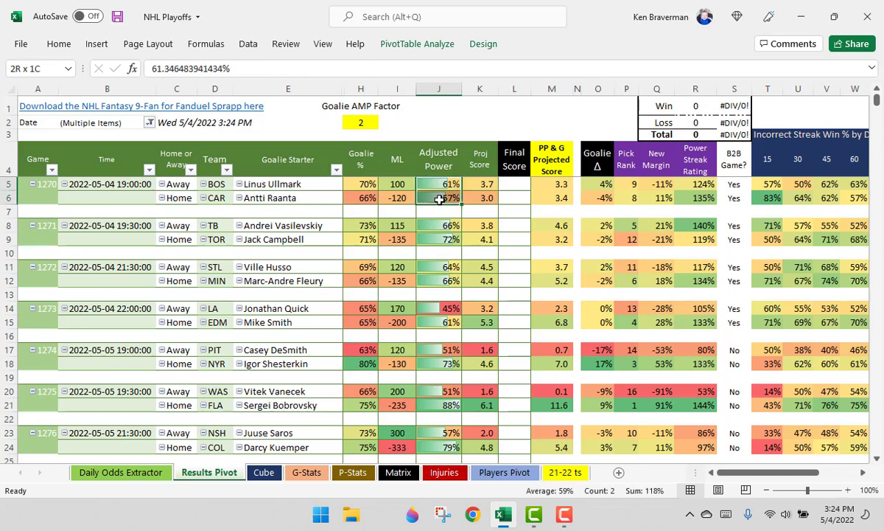
{"action": "left_click", "coordinate": [271, 199]}
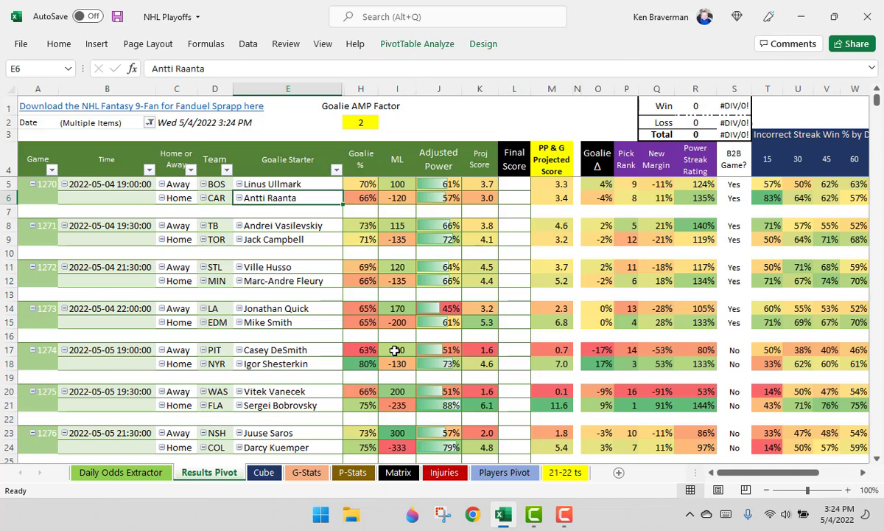
Review EDM's adjusted power, goalie percentage and money line in the game against LA.
{"action": "left_click", "coordinate": [441, 322]}
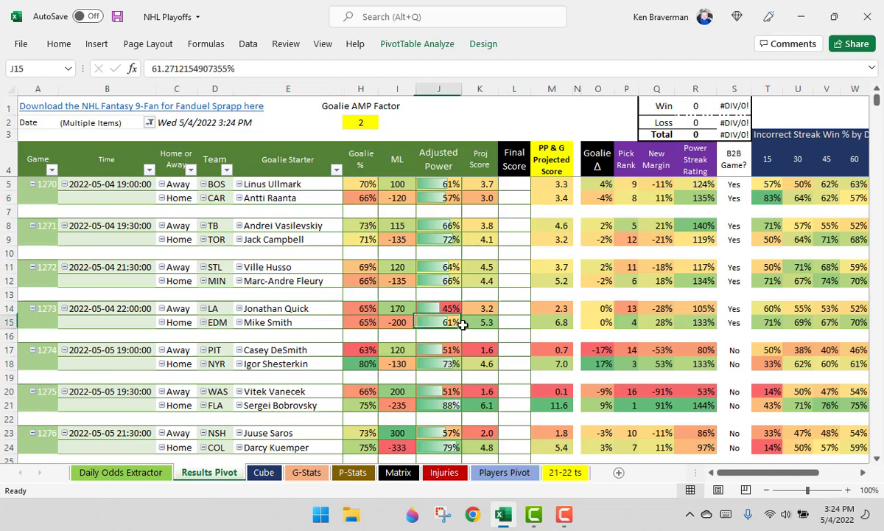
{"action": "left_click", "coordinate": [364, 324]}
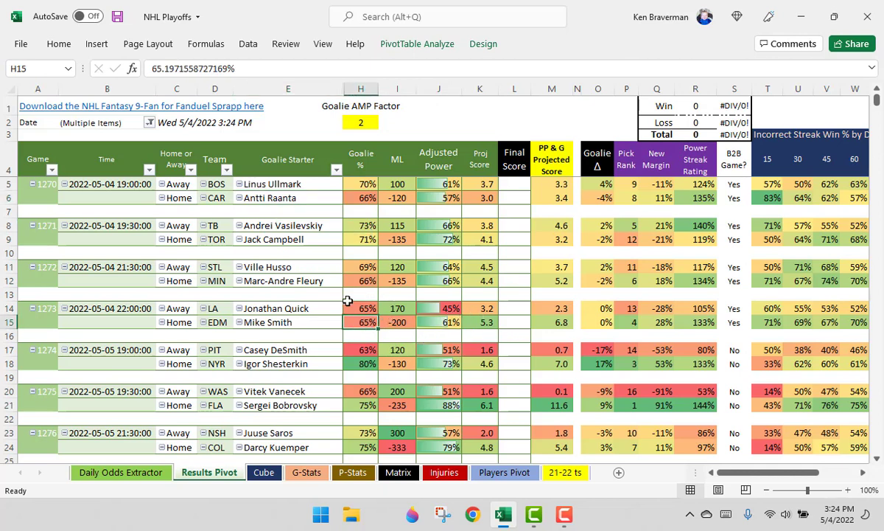
{"action": "left_click", "coordinate": [437, 326]}
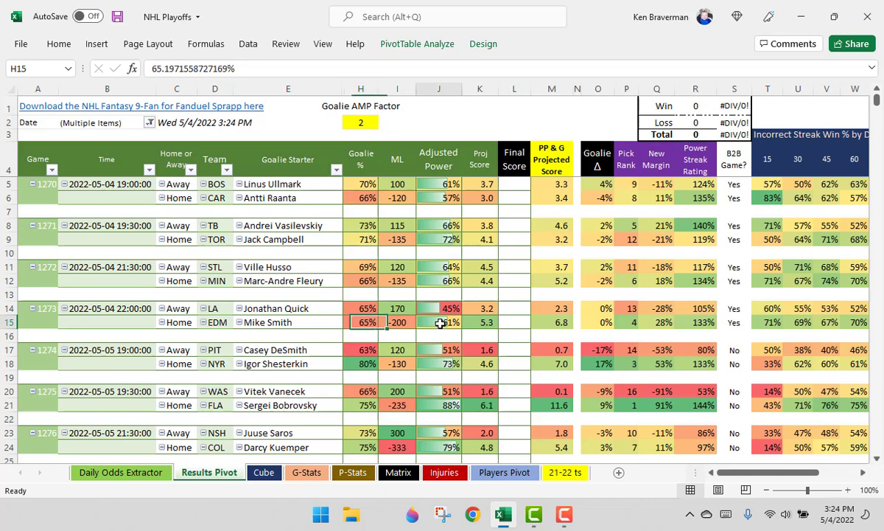
{"action": "left_click", "coordinate": [396, 324]}
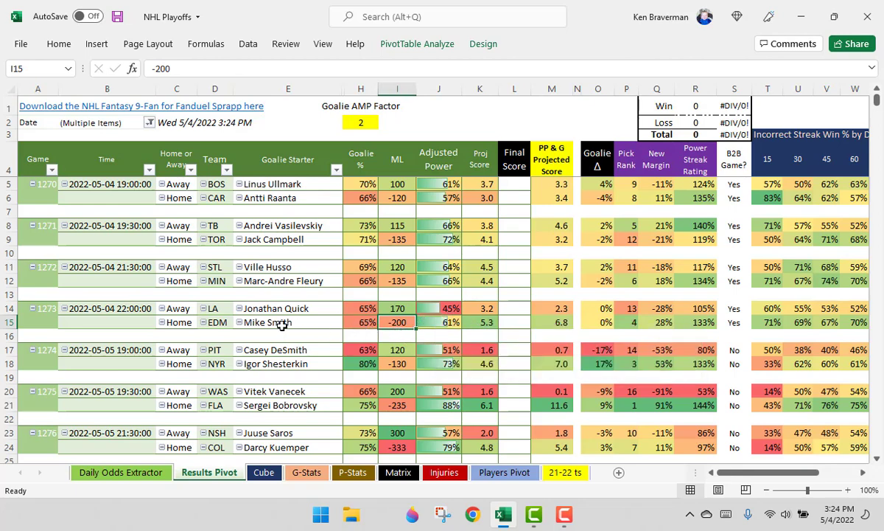
Examine the May 5 PIT–NYR game, comparing both projected scores and checking PIT's goalie starter.
{"action": "scroll", "coordinate": [355, 302], "scroll_direction": "down", "scroll_amount": 2}
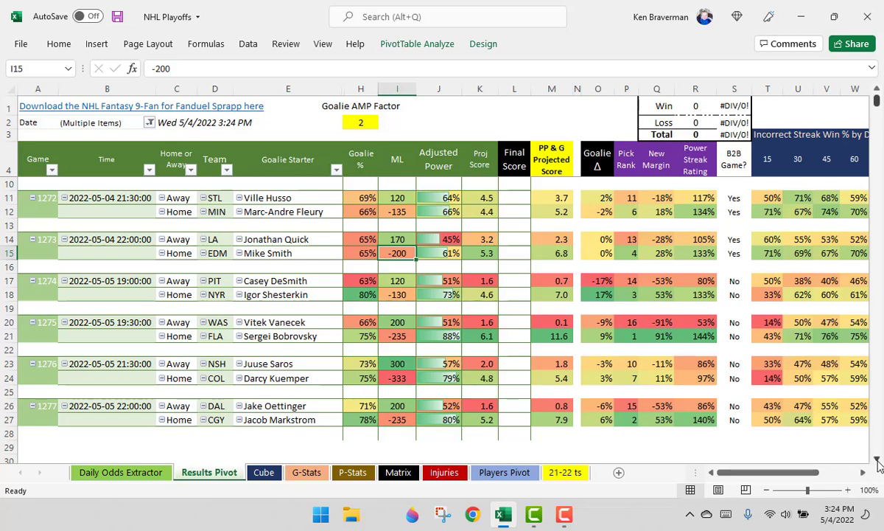
{"action": "left_click", "coordinate": [879, 463]}
{"action": "left_click", "coordinate": [880, 463]}
{"action": "left_click", "coordinate": [879, 463]}
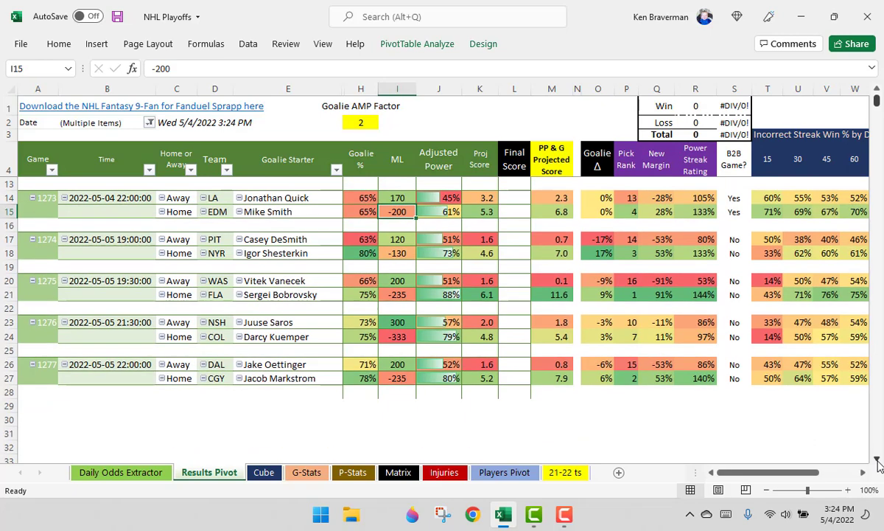
{"action": "left_click", "coordinate": [879, 463]}
{"action": "left_click", "coordinate": [879, 463]}
{"action": "left_click", "coordinate": [879, 463]}
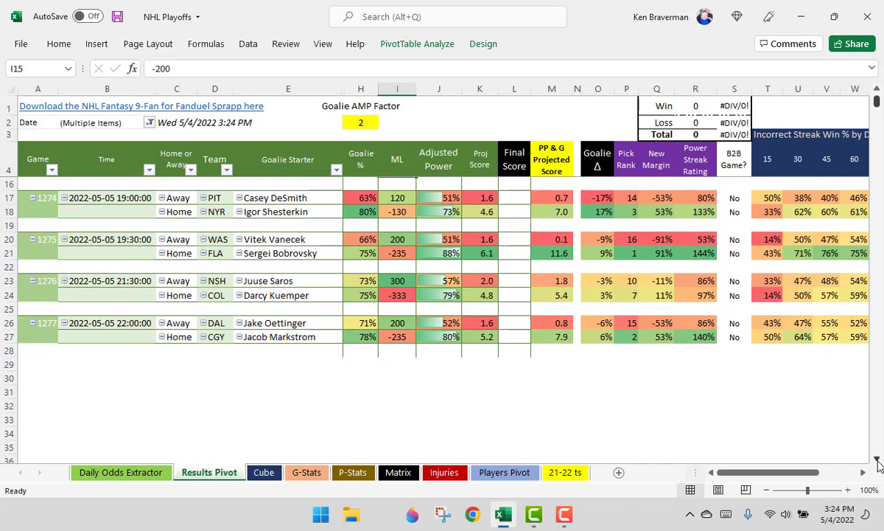
{"action": "left_click", "coordinate": [880, 463]}
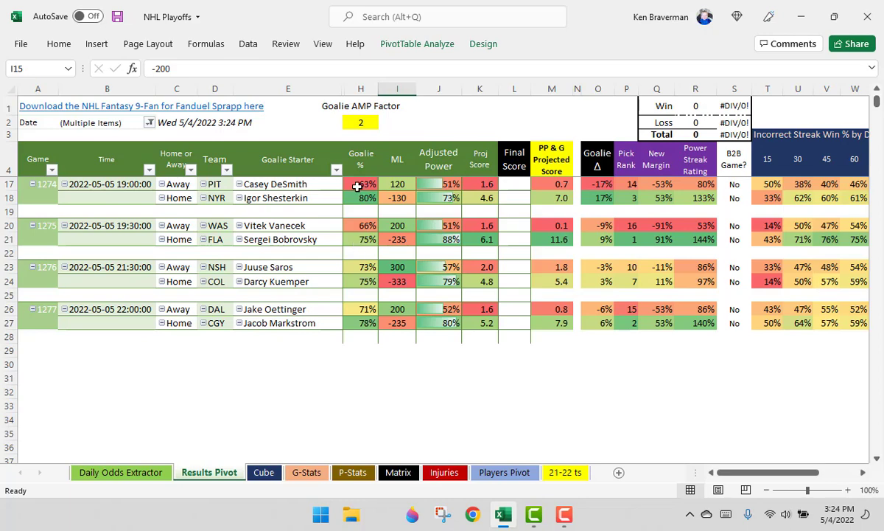
{"action": "left_click_drag", "start_coordinate": [481, 185], "coordinate": [488, 210]}
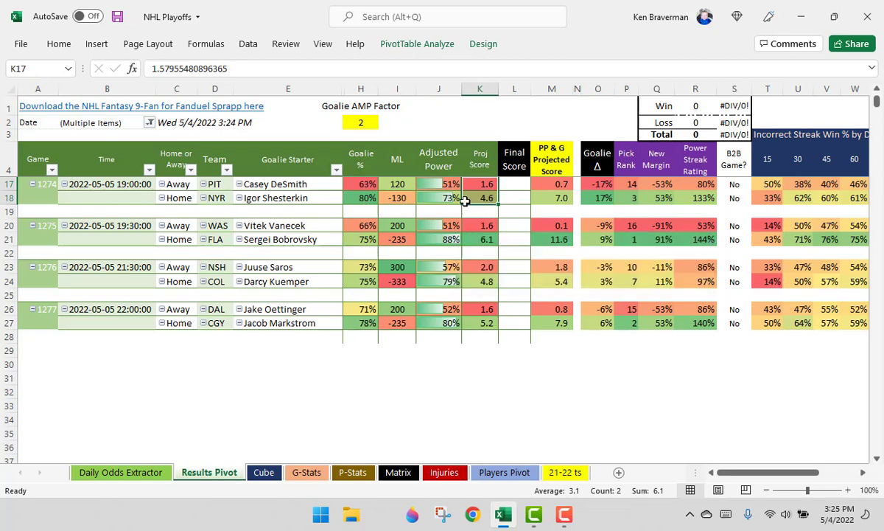
{"action": "left_click", "coordinate": [295, 188]}
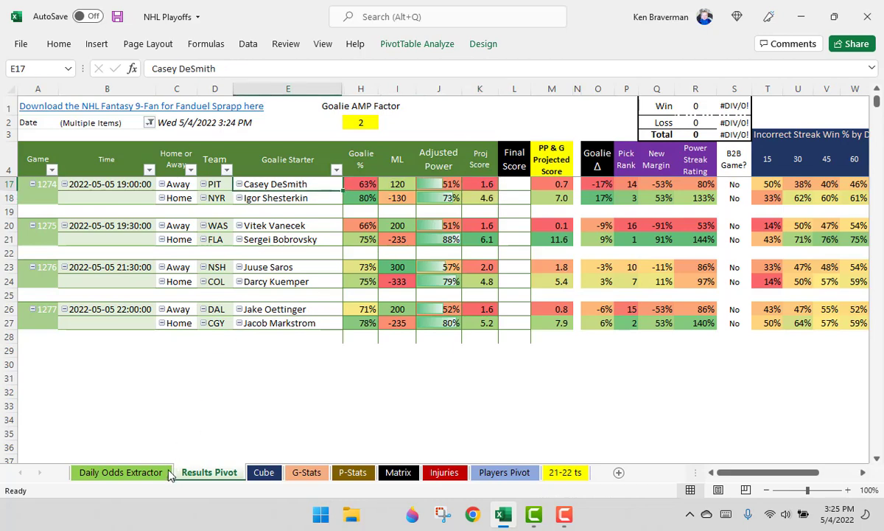
Change PIT's goalie starter to Louis Domingue on the Daily Odds Extractor sheet.
{"action": "left_click", "coordinate": [121, 471]}
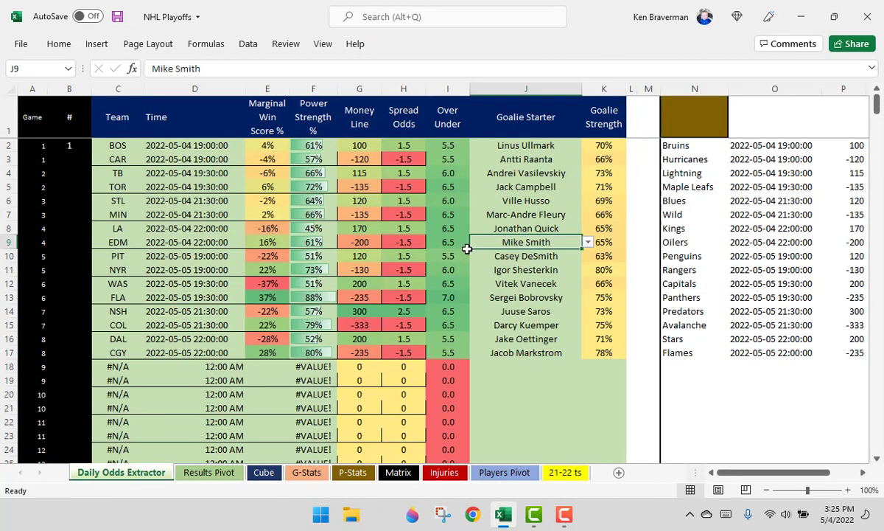
{"action": "left_click", "coordinate": [559, 271]}
{"action": "left_click", "coordinate": [560, 297]}
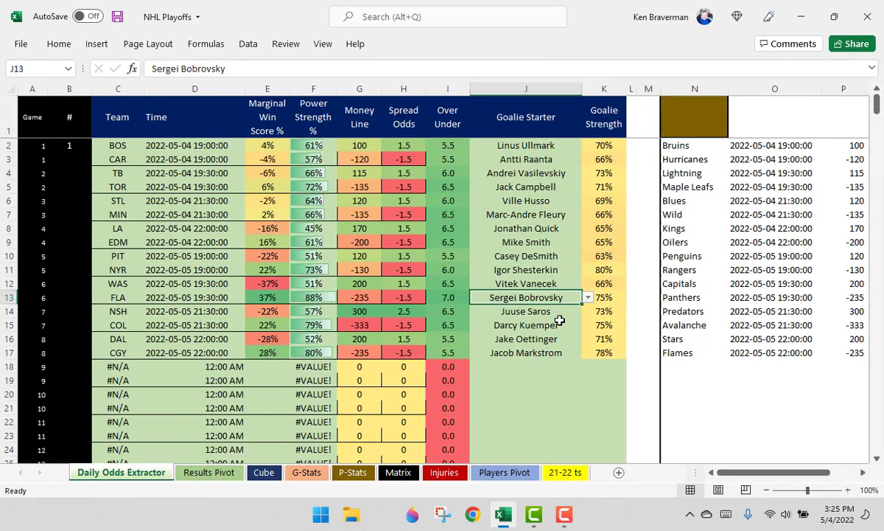
{"action": "left_click", "coordinate": [553, 255]}
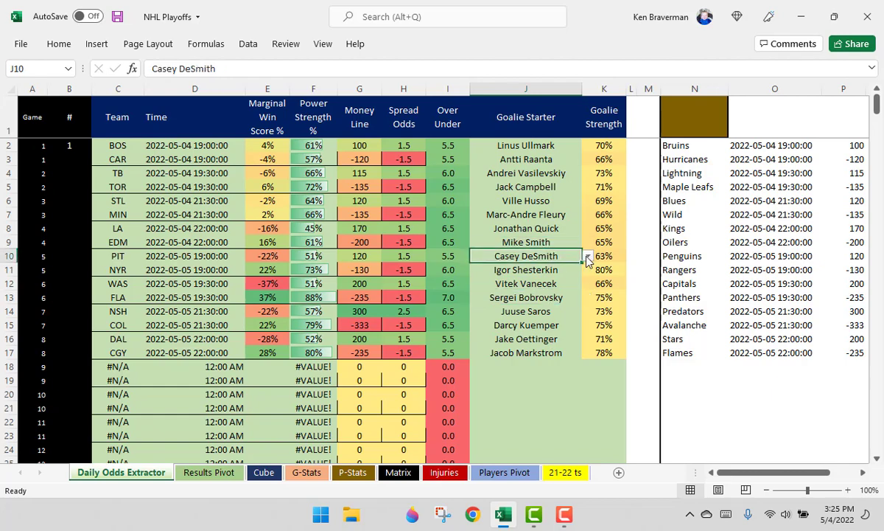
{"action": "left_click", "coordinate": [588, 256]}
{"action": "left_click", "coordinate": [508, 276]}
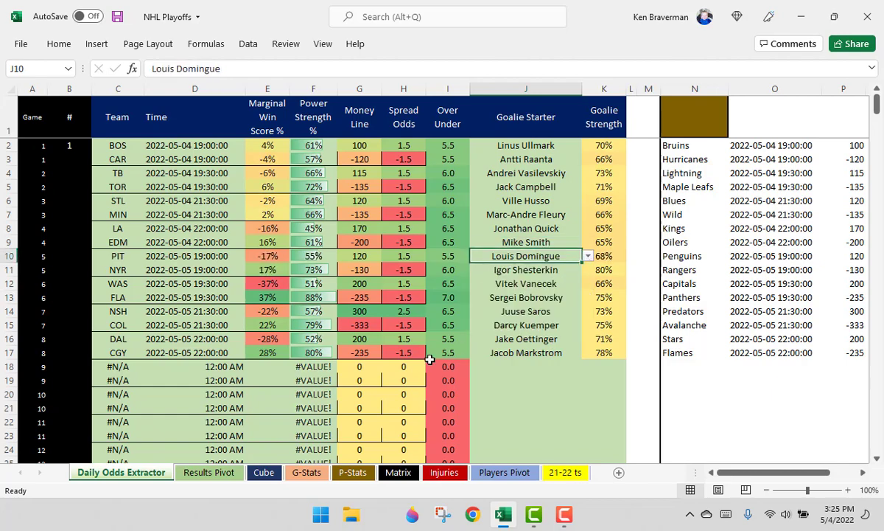
Return to the Results Pivot sheet and refresh the pivot table with PIT's new goalie starter.
{"action": "left_click", "coordinate": [209, 472]}
{"action": "right_click", "coordinate": [291, 211]}
{"action": "left_click", "coordinate": [337, 260]}
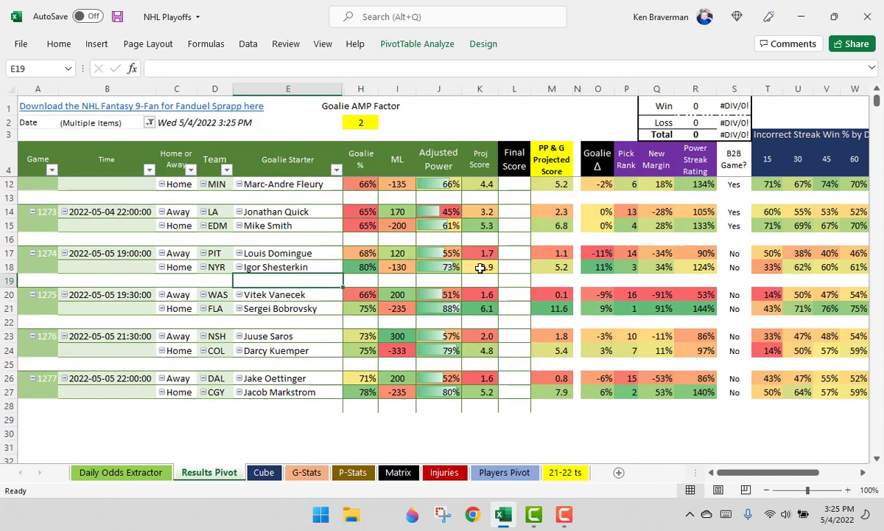
Compare the refreshed projected scores and the goalie starters of PIT and NYR.
{"action": "left_click", "coordinate": [483, 252]}
{"action": "left_click", "coordinate": [483, 267], "text": "ctrl"}
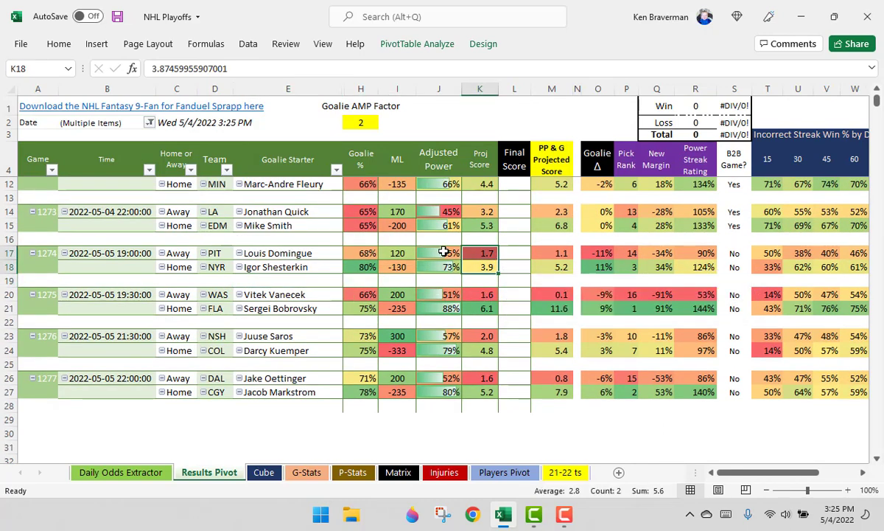
{"action": "left_click", "coordinate": [489, 256], "text": "ctrl"}
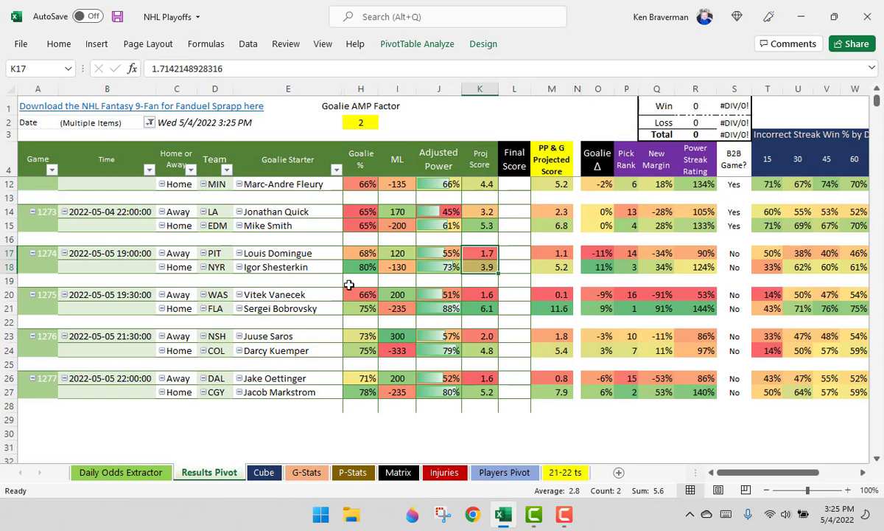
{"action": "left_click_drag", "start_coordinate": [265, 252], "coordinate": [277, 268]}
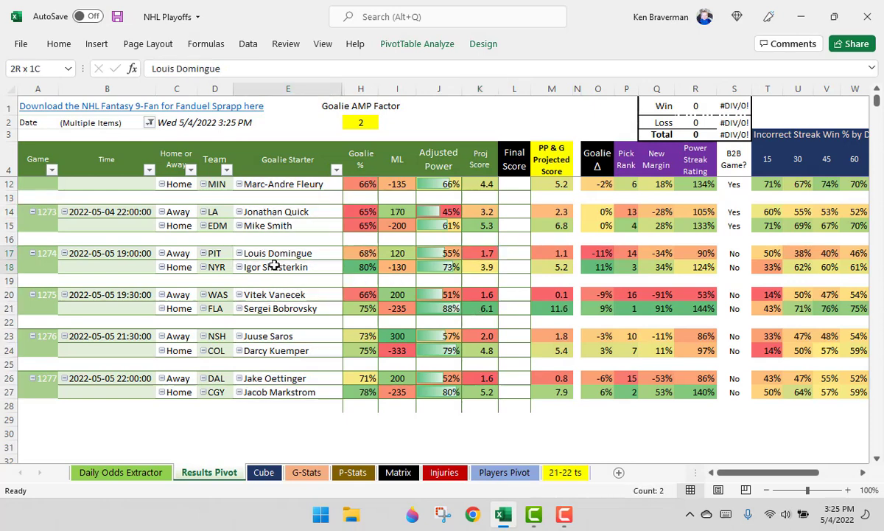
Compare the projected scores of WAS and FLA, and check WAS's money line.
{"action": "scroll", "coordinate": [407, 278], "scroll_direction": "down", "scroll_amount": 2}
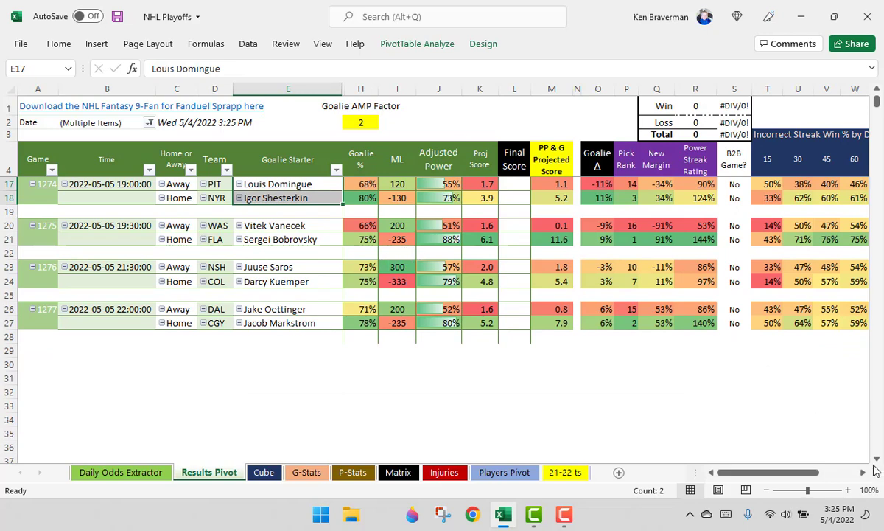
{"action": "scroll", "coordinate": [824, 440], "scroll_direction": "down", "scroll_amount": 1}
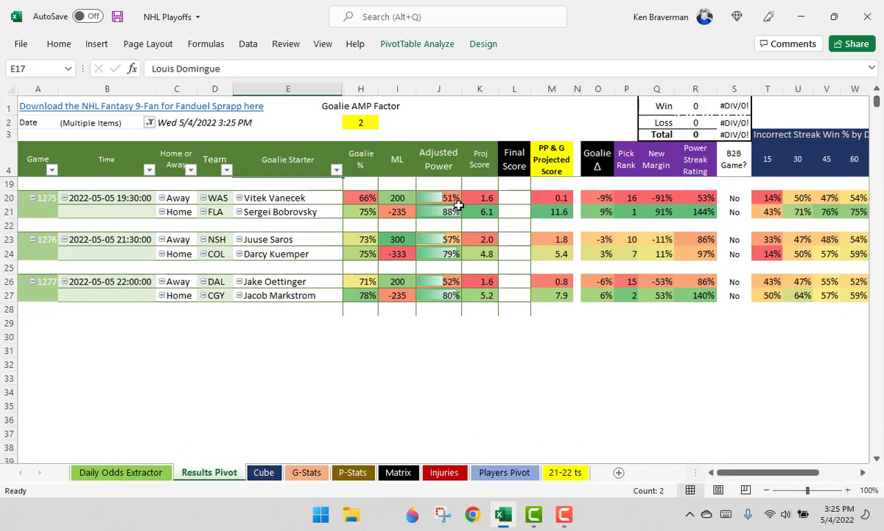
{"action": "left_click_drag", "start_coordinate": [479, 199], "coordinate": [483, 211]}
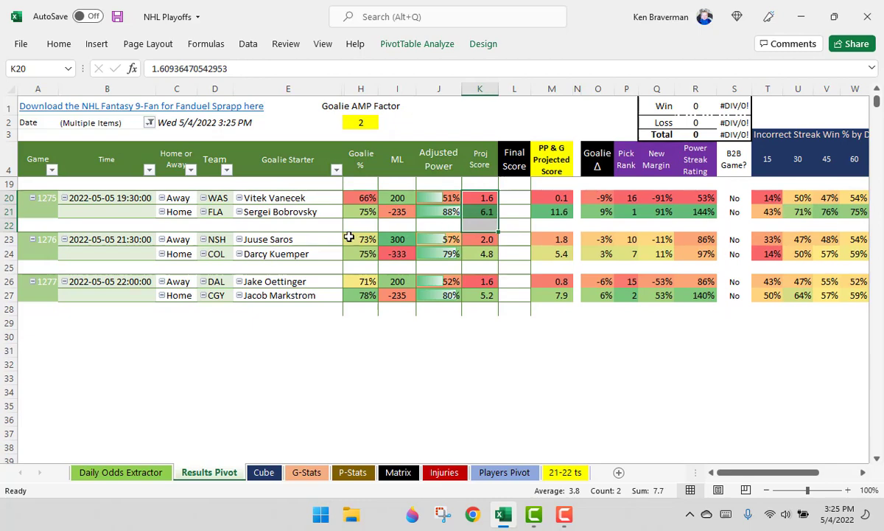
{"action": "left_click", "coordinate": [396, 198]}
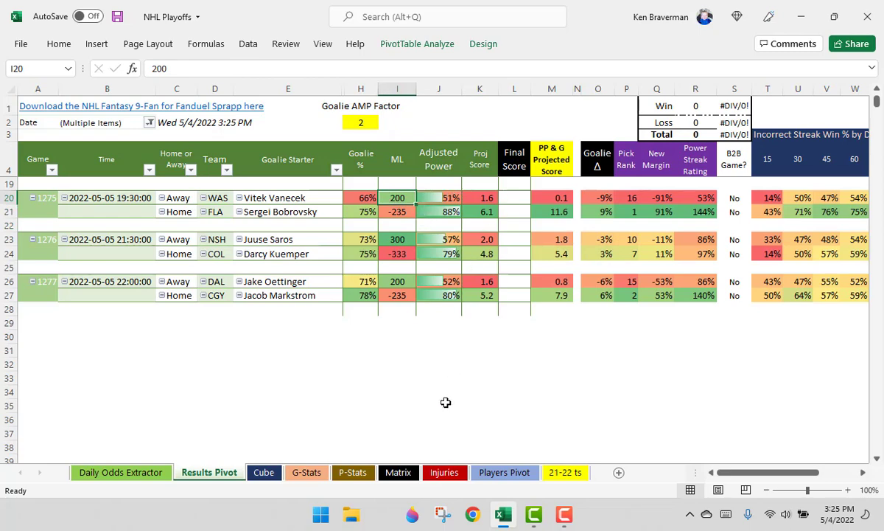
Look up the WAS players on the Injuries sheet, then go back to the start of the list.
{"action": "left_click", "coordinate": [450, 472]}
{"action": "left_click", "coordinate": [232, 281]}
{"action": "key", "text": "Left"}
{"action": "key", "text": "ctrl+Down"}
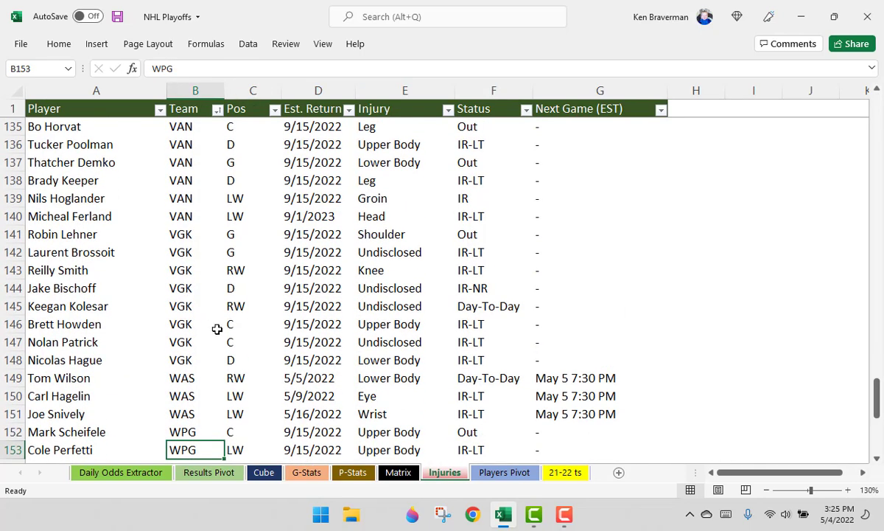
{"action": "left_click_drag", "start_coordinate": [9, 377], "coordinate": [6, 409]}
{"action": "left_click", "coordinate": [97, 381]}
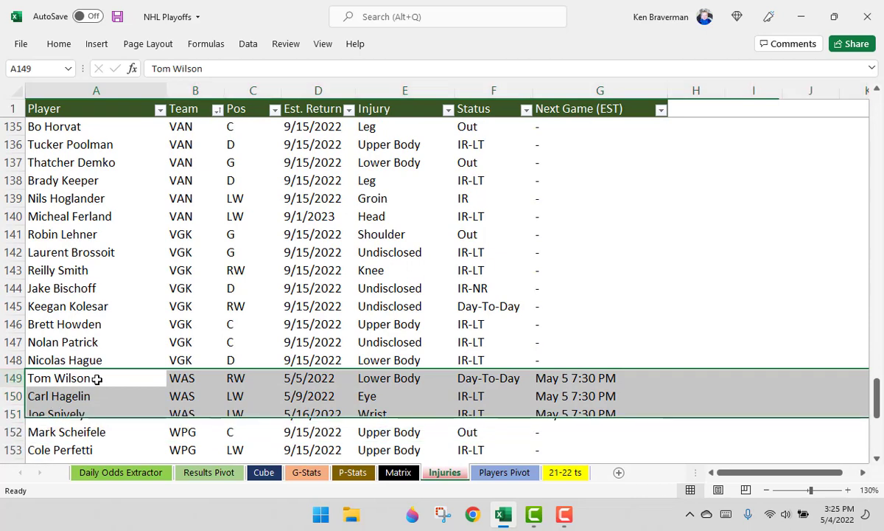
{"action": "left_click", "coordinate": [129, 263]}
{"action": "key", "text": "ctrl+Home"}
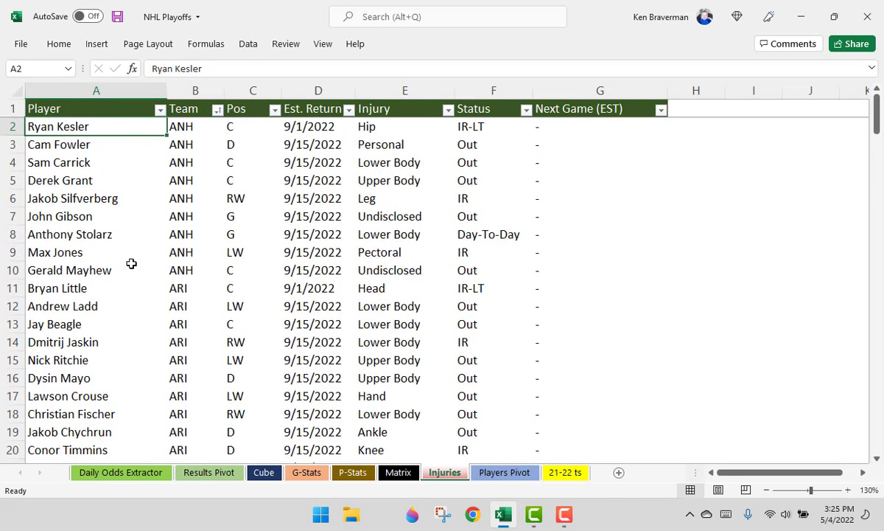
Return to the Results Pivot sheet and compare the projected scores in the WAS–FLA and NSH–COL games.
{"action": "left_click", "coordinate": [213, 479]}
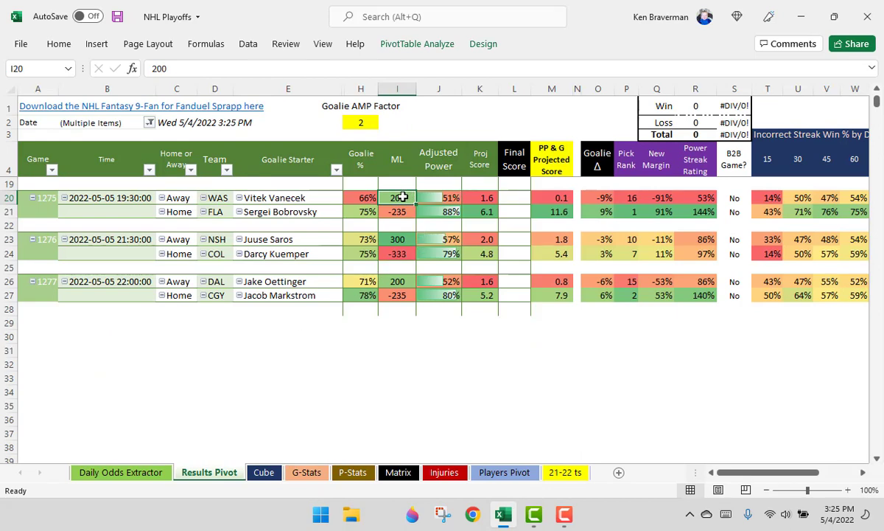
{"action": "left_click_drag", "start_coordinate": [481, 197], "coordinate": [484, 212]}
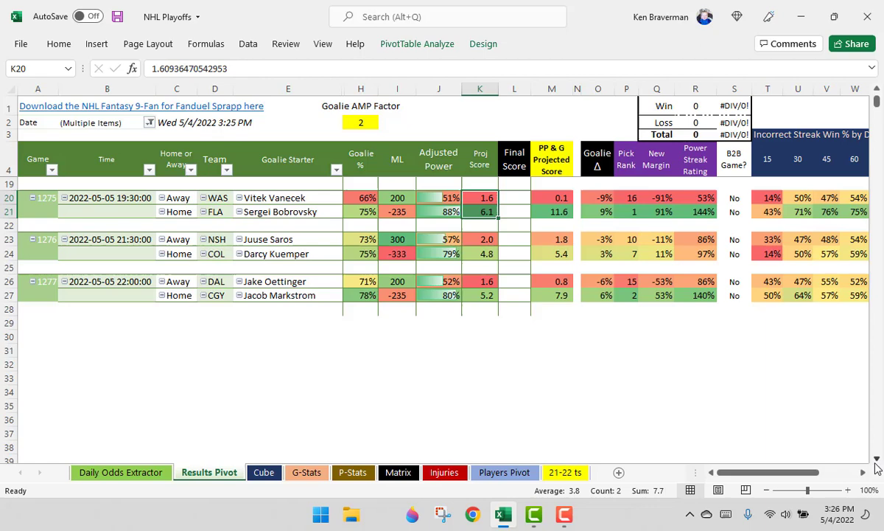
{"action": "scroll", "coordinate": [737, 405], "scroll_direction": "down", "scroll_amount": 1}
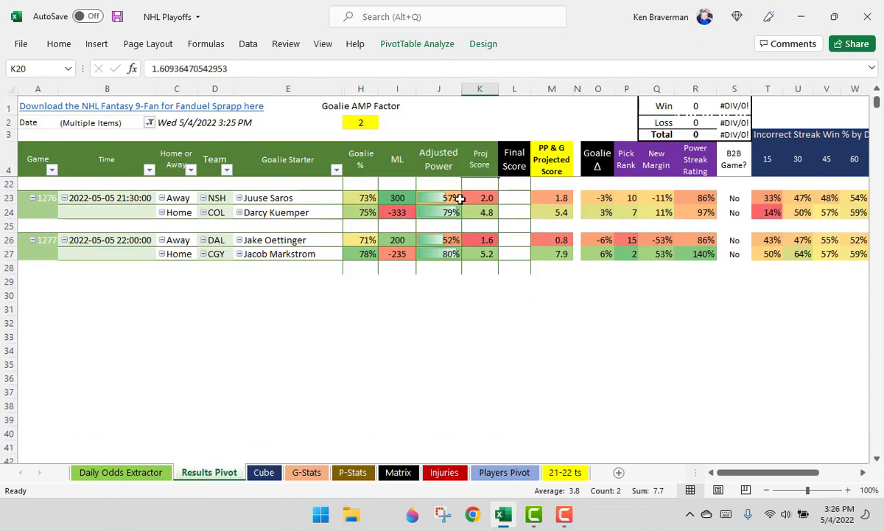
{"action": "left_click_drag", "start_coordinate": [468, 198], "coordinate": [483, 212]}
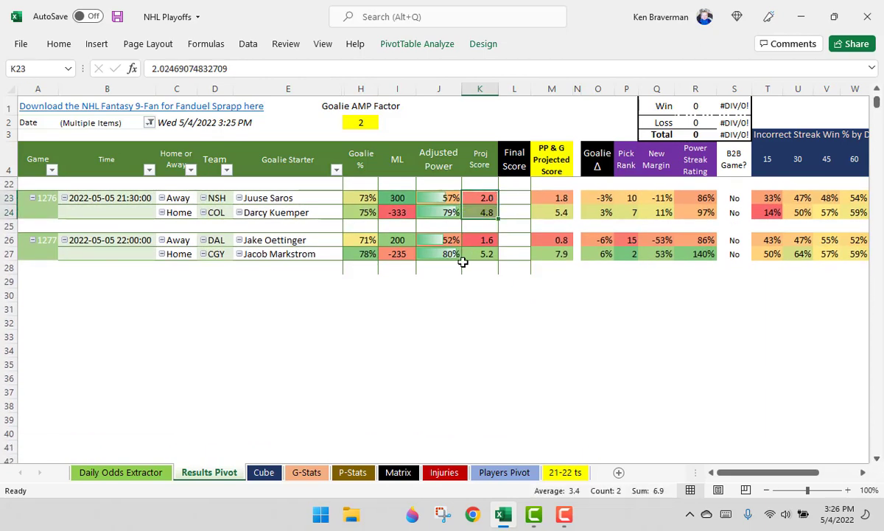
Compare the projected scores and money lines in the NSH–COL game, and review COL's row through its projected score.
{"action": "left_click", "coordinate": [481, 214]}
{"action": "mouse_move", "coordinate": [407, 213]}
{"action": "left_mouse_down"}
{"action": "mouse_move", "coordinate": [410, 199]}
{"action": "mouse_move", "coordinate": [411, 209]}
{"action": "left_mouse_up"}
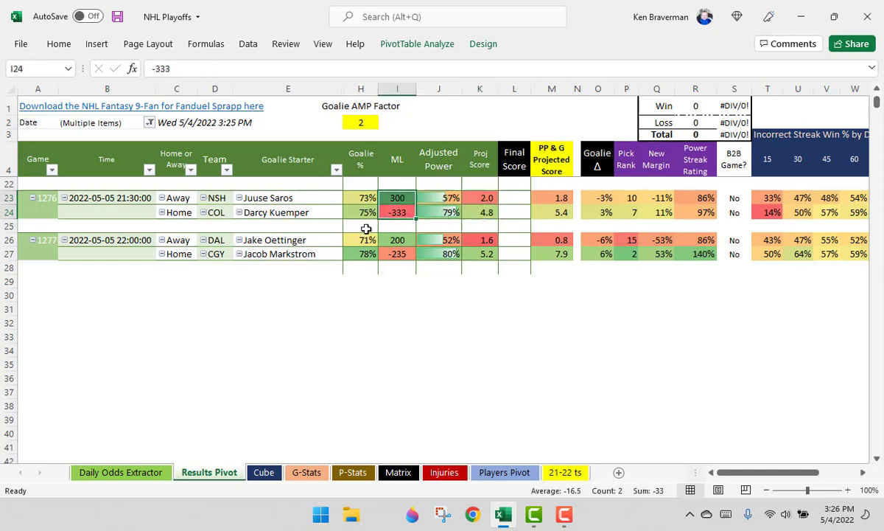
{"action": "left_click", "coordinate": [300, 199]}
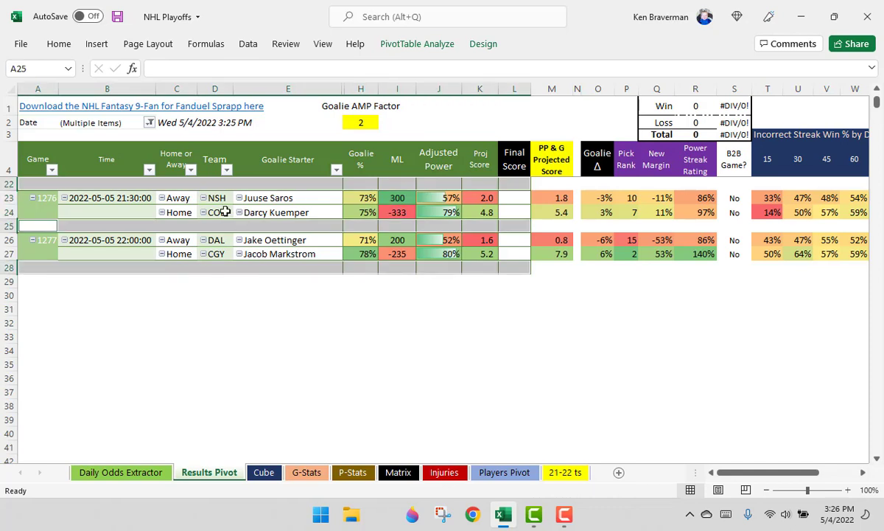
{"action": "left_click_drag", "start_coordinate": [224, 212], "coordinate": [514, 214]}
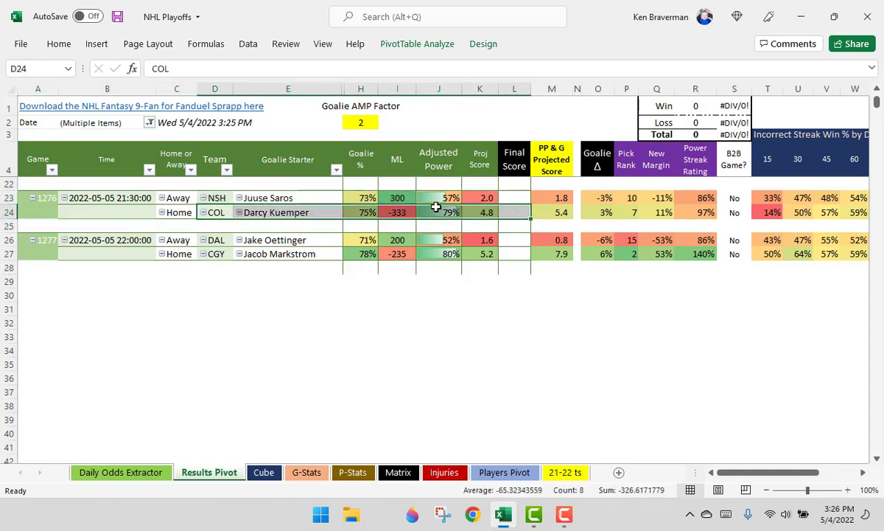
{"action": "left_click", "coordinate": [400, 198]}
{"action": "left_click", "coordinate": [485, 213]}
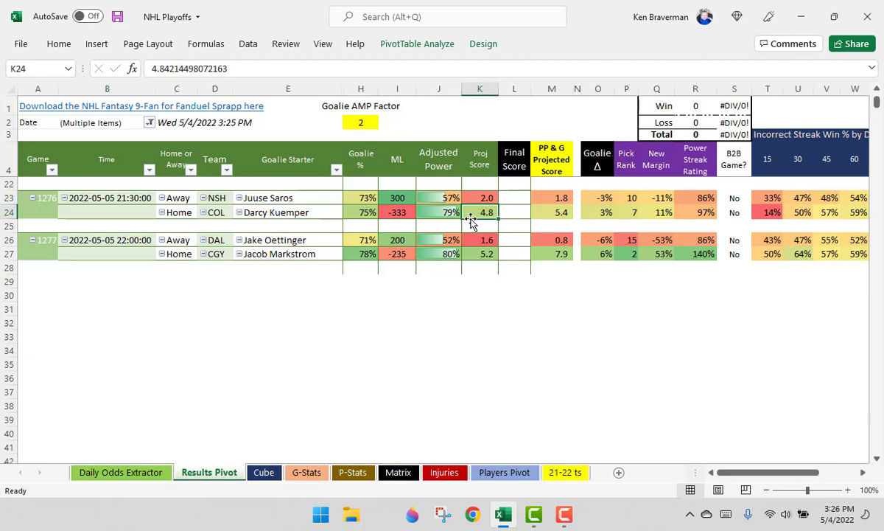
{"action": "left_click", "coordinate": [391, 295]}
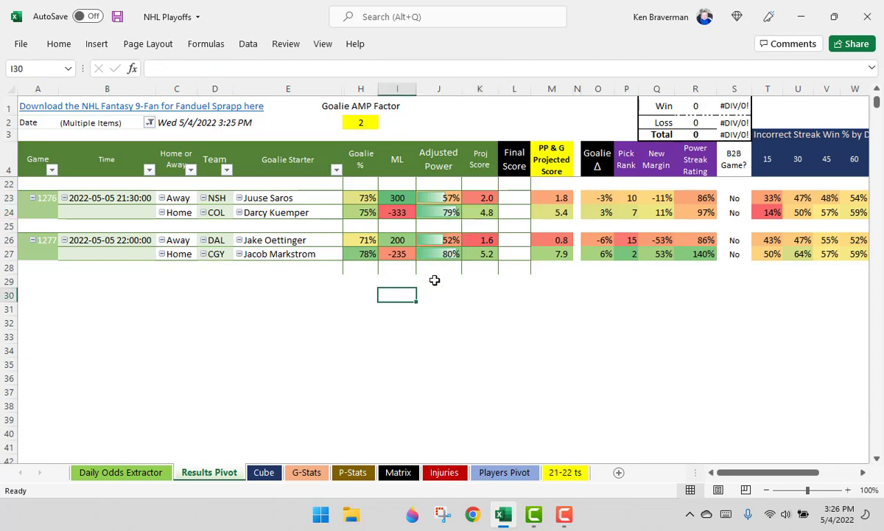
Check DAL's money line and compare the projected scores of DAL and CGY.
{"action": "left_click", "coordinate": [394, 241]}
{"action": "left_click_drag", "start_coordinate": [482, 253], "coordinate": [485, 240]}
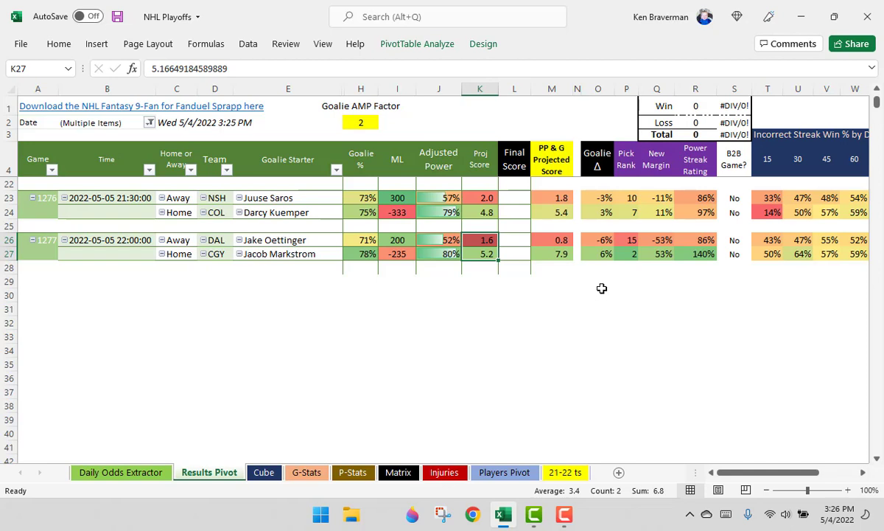
{"action": "left_click", "coordinate": [521, 207]}
{"action": "left_click", "coordinate": [439, 333]}
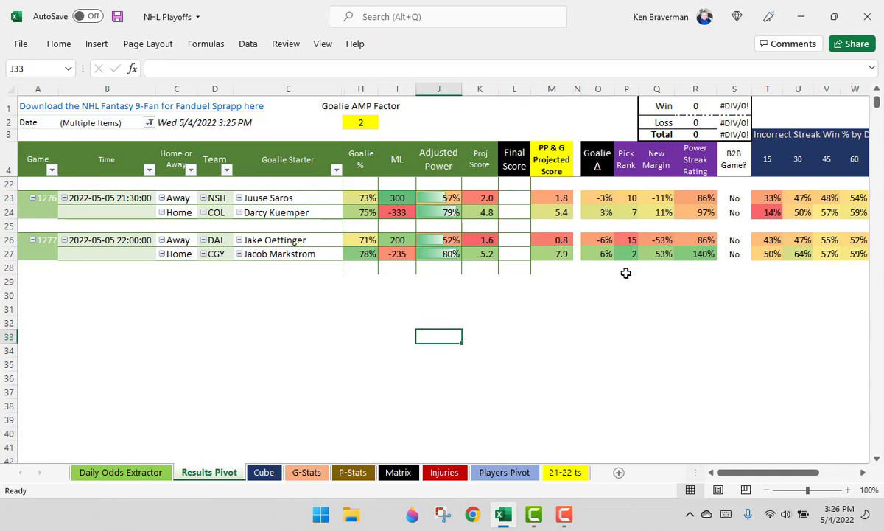
Compare the goalie percentages in the DAL–CGY game, recheck the projected scores, and review CGY's figures across its row.
{"action": "left_click_drag", "start_coordinate": [509, 254], "coordinate": [490, 237]}
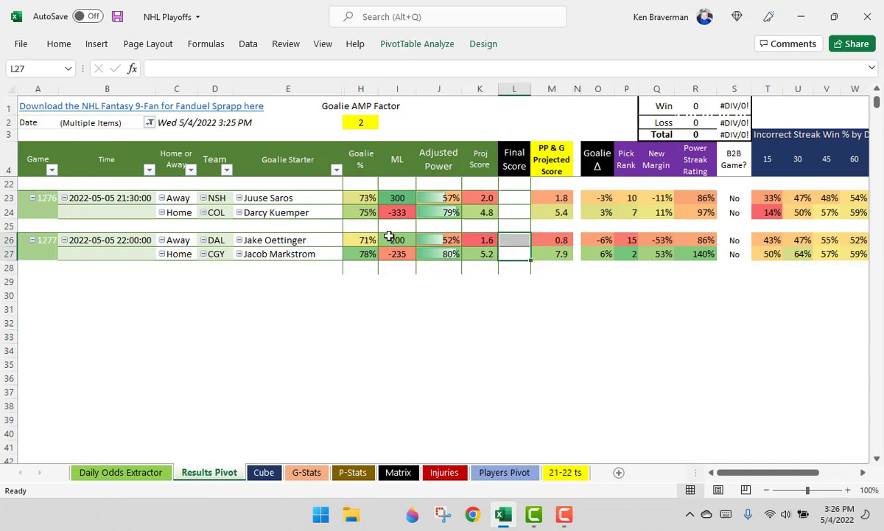
{"action": "left_click", "coordinate": [313, 242]}
{"action": "left_click_drag", "start_coordinate": [355, 242], "coordinate": [361, 254]}
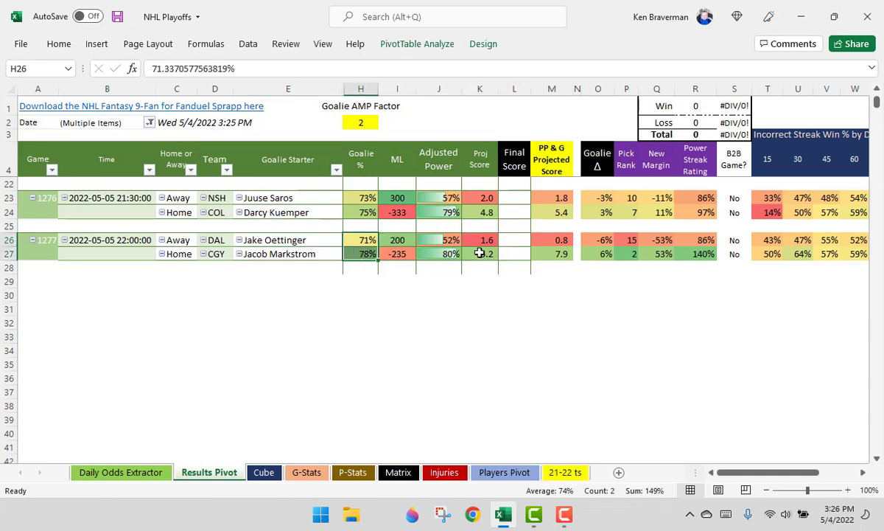
{"action": "left_click_drag", "start_coordinate": [479, 253], "coordinate": [483, 235]}
{"action": "left_click", "coordinate": [482, 252]}
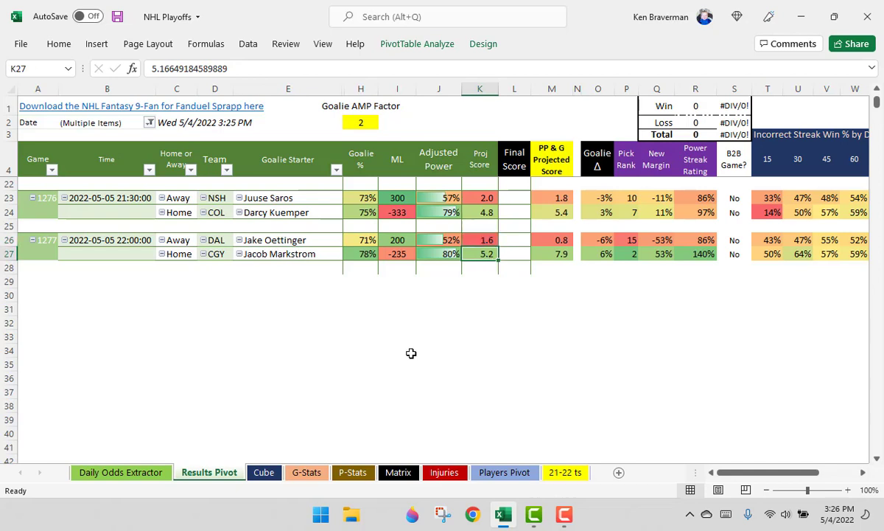
{"action": "left_click", "coordinate": [433, 335]}
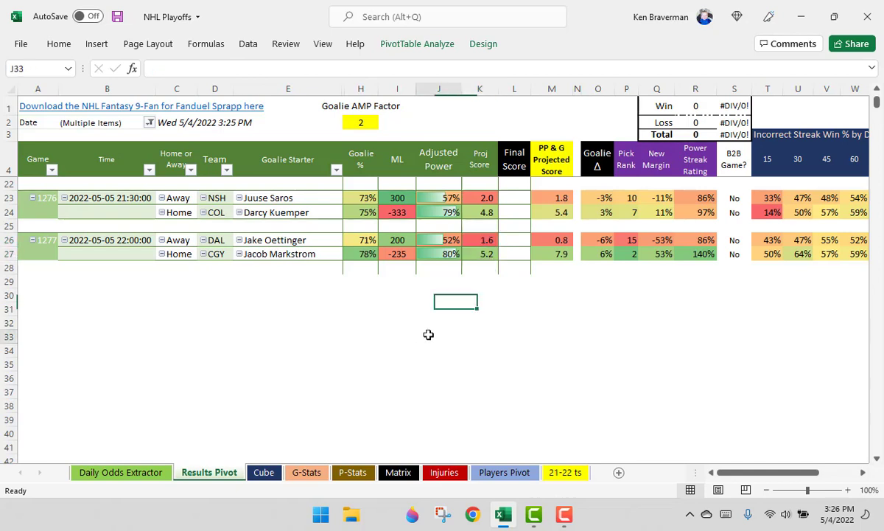
{"action": "left_click", "coordinate": [392, 263]}
{"action": "left_click_drag", "start_coordinate": [365, 255], "coordinate": [646, 253]}
{"action": "left_click", "coordinate": [514, 322]}
Return to the first games in the pivot, compare the LA–EDM projected scores and check LA's money line.
{"action": "scroll", "coordinate": [483, 349], "scroll_direction": "up", "scroll_amount": 6}
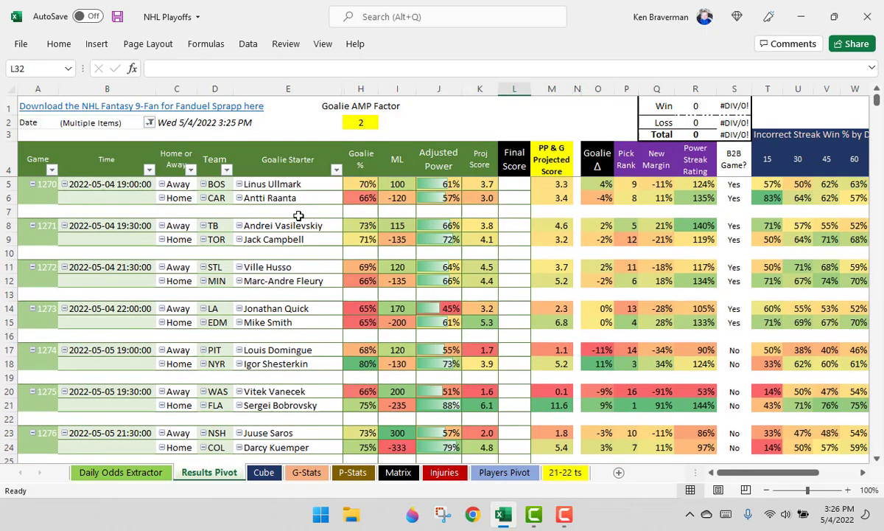
{"action": "scroll", "coordinate": [298, 215], "scroll_direction": "down", "scroll_amount": 3}
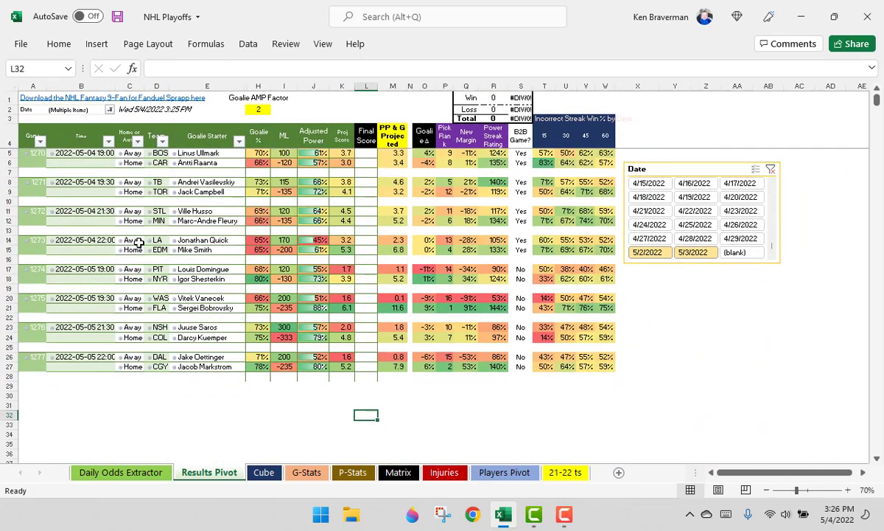
{"action": "scroll", "coordinate": [157, 243], "scroll_direction": "up", "scroll_amount": 2}
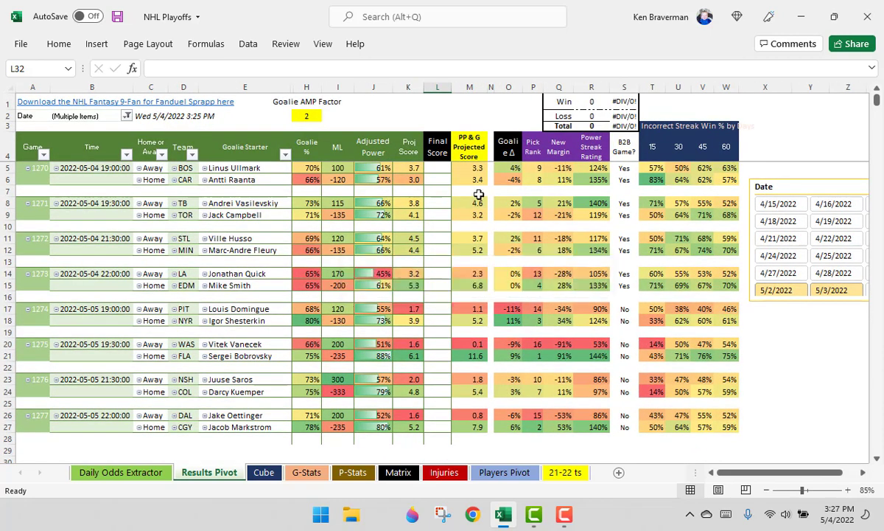
{"action": "scroll", "coordinate": [389, 302], "scroll_direction": "up", "scroll_amount": 2}
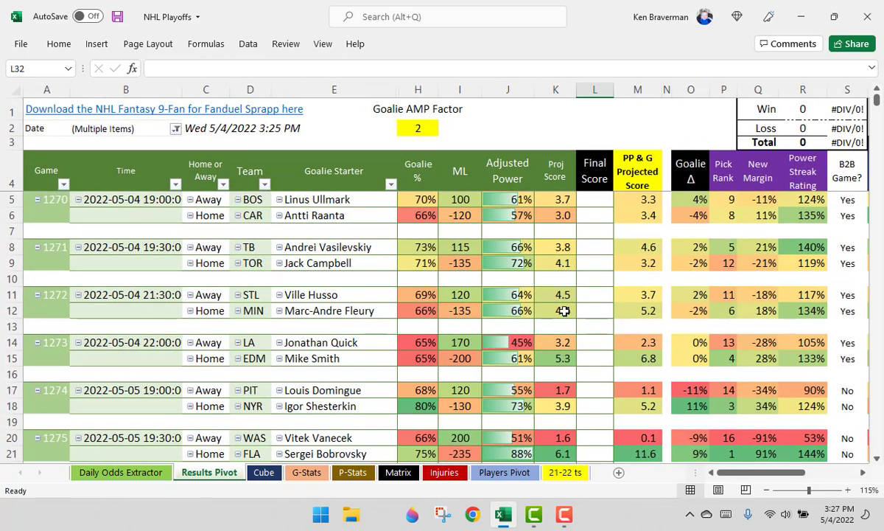
{"action": "left_click_drag", "start_coordinate": [561, 356], "coordinate": [564, 348]}
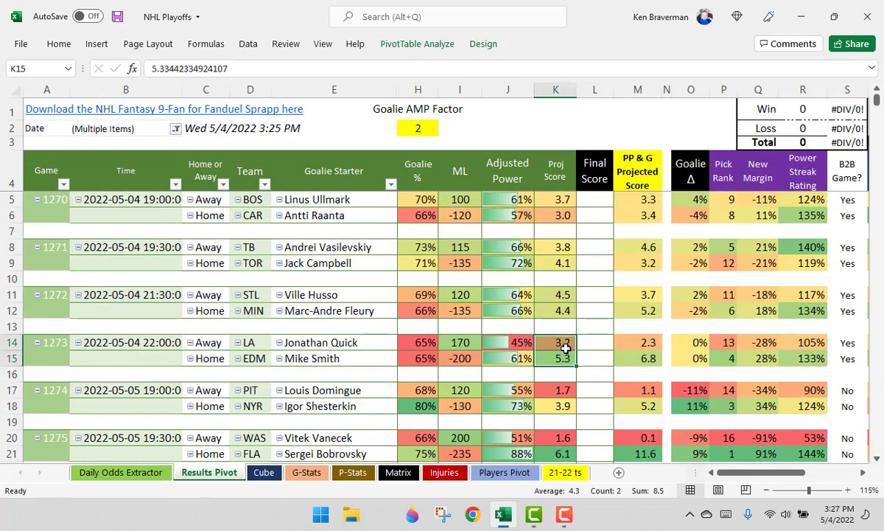
{"action": "left_click", "coordinate": [460, 342]}
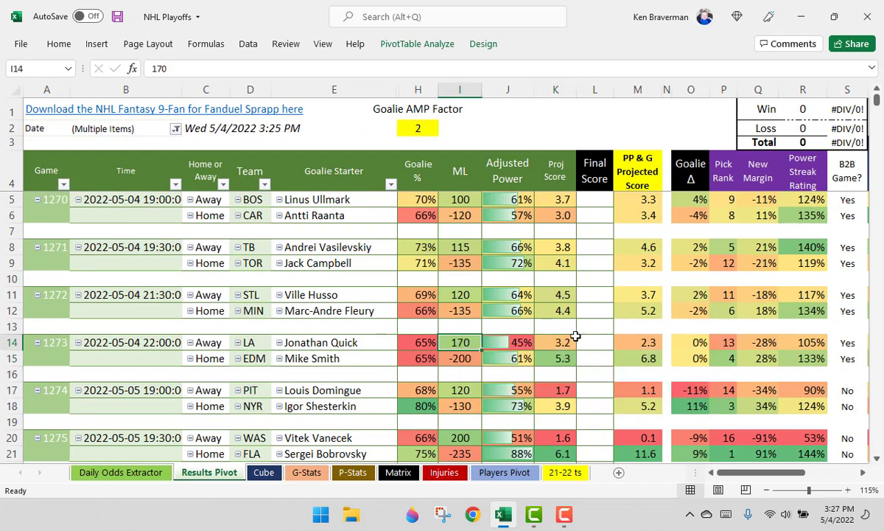
Check the money lines of CAR, TB and TOR in the first two games.
{"action": "left_click", "coordinate": [466, 216]}
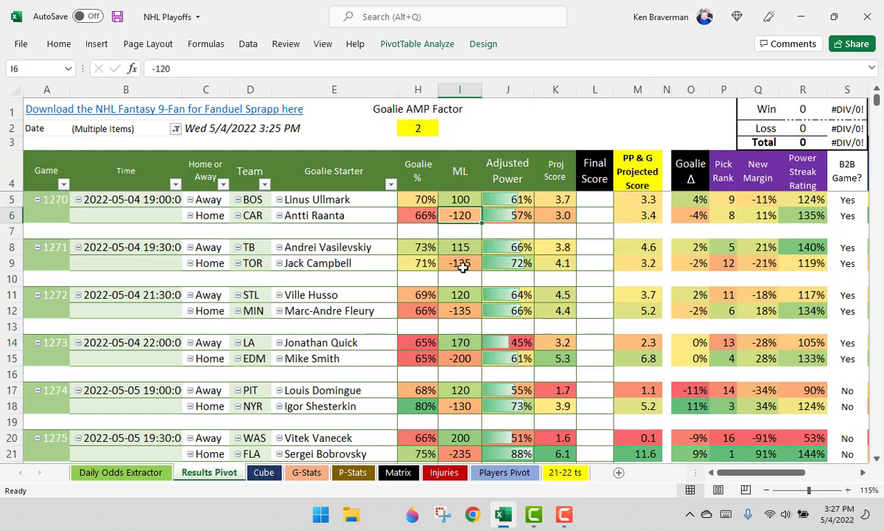
{"action": "mouse_move", "coordinate": [448, 263]}
{"action": "left_click", "coordinate": [456, 248], "text": "ctrl"}
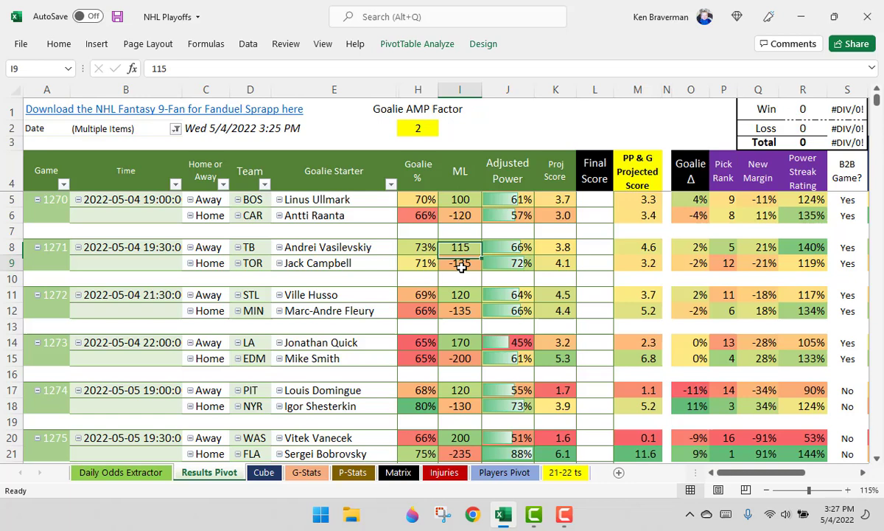
{"action": "left_click", "coordinate": [461, 263]}
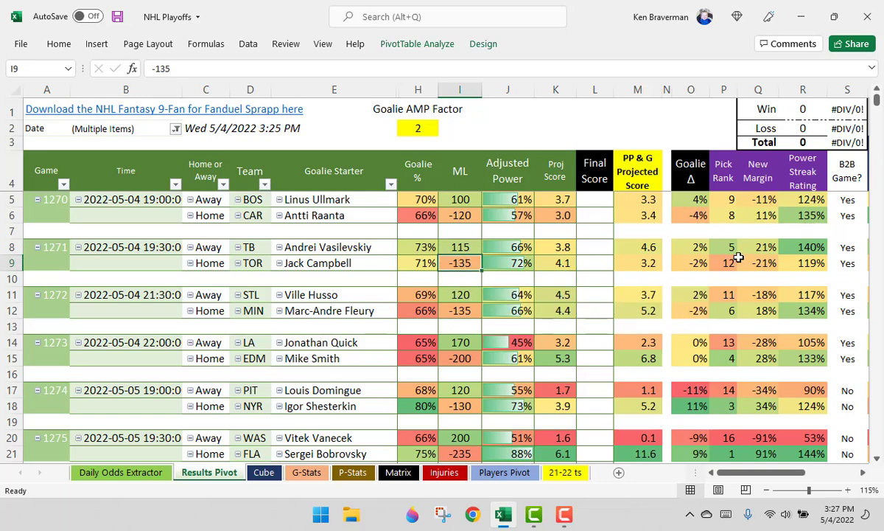
Examine the STL–MIN game: MIN's adjusted power, STL's money line, both projected scores and MIN's goalie starter.
{"action": "left_click", "coordinate": [508, 309]}
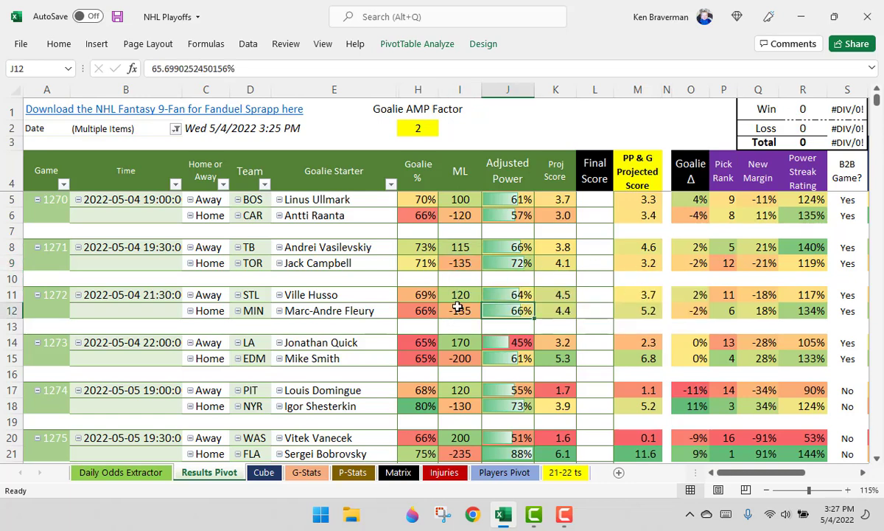
{"action": "left_click", "coordinate": [466, 297]}
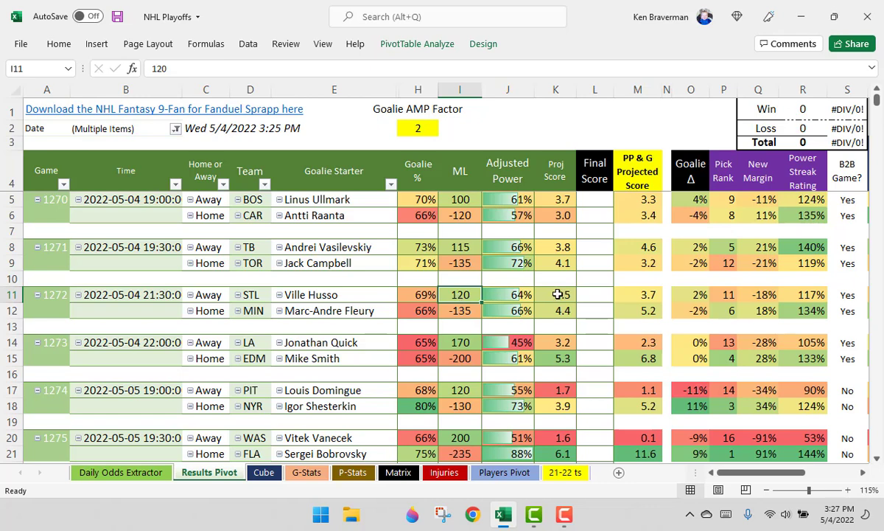
{"action": "left_click_drag", "start_coordinate": [559, 296], "coordinate": [563, 319]}
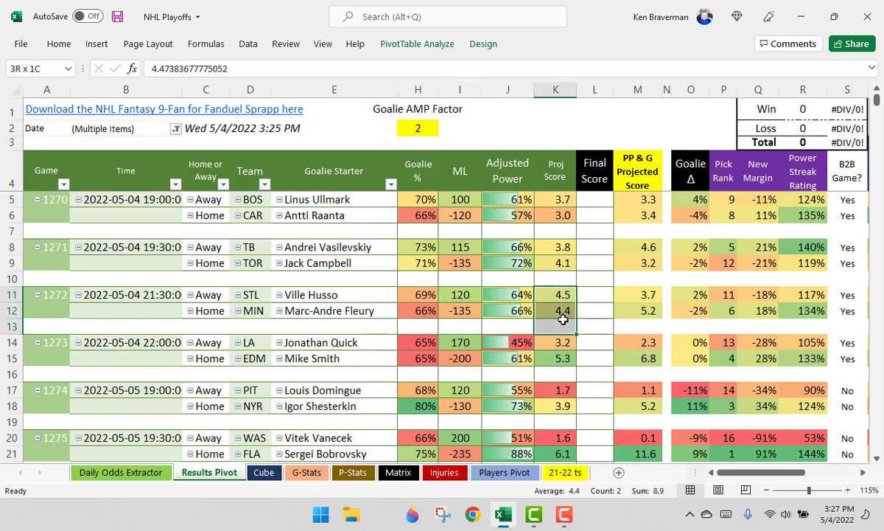
{"action": "left_click", "coordinate": [330, 311]}
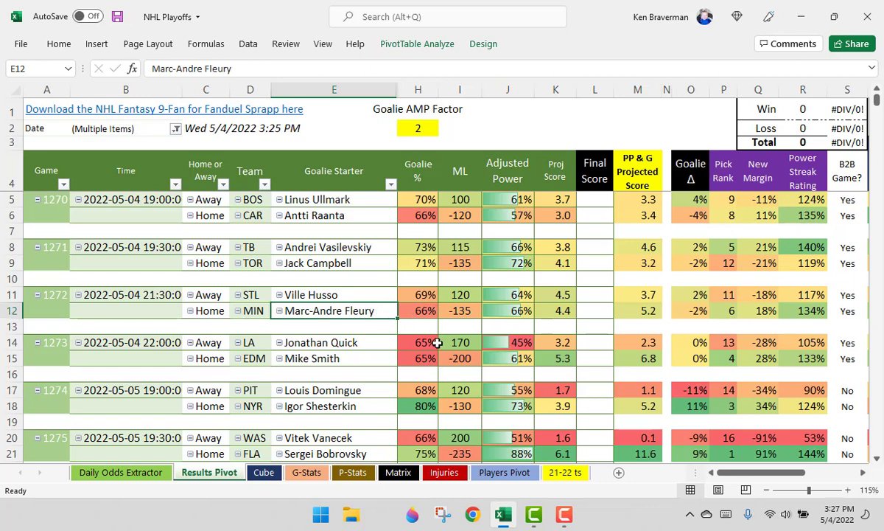
Check LA's money line and both goalie starters in the LA–EDM game, and review EDM's row from team to projected score.
{"action": "left_click", "coordinate": [461, 342]}
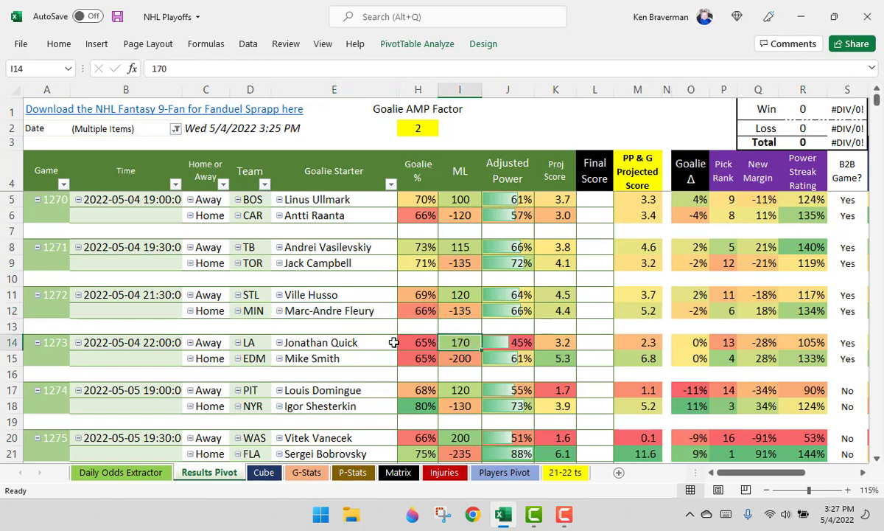
{"action": "left_click", "coordinate": [340, 342]}
{"action": "left_click", "coordinate": [293, 358]}
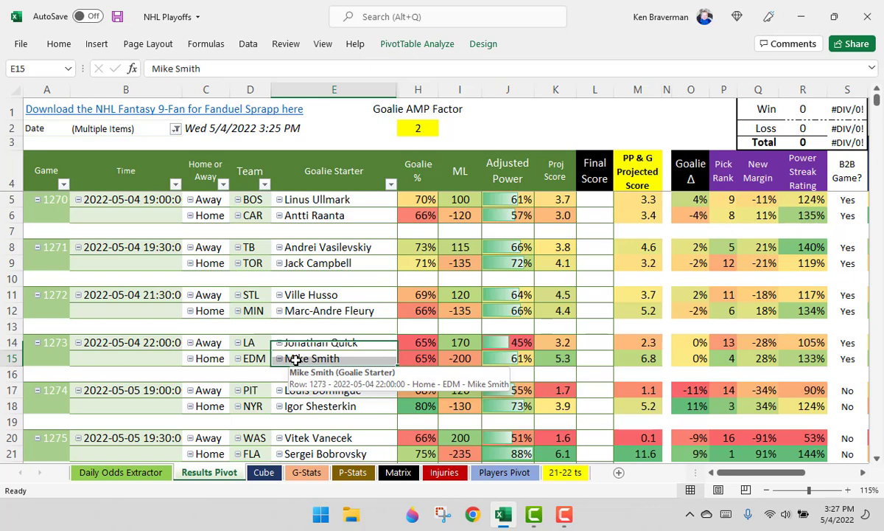
{"action": "left_click", "coordinate": [463, 344]}
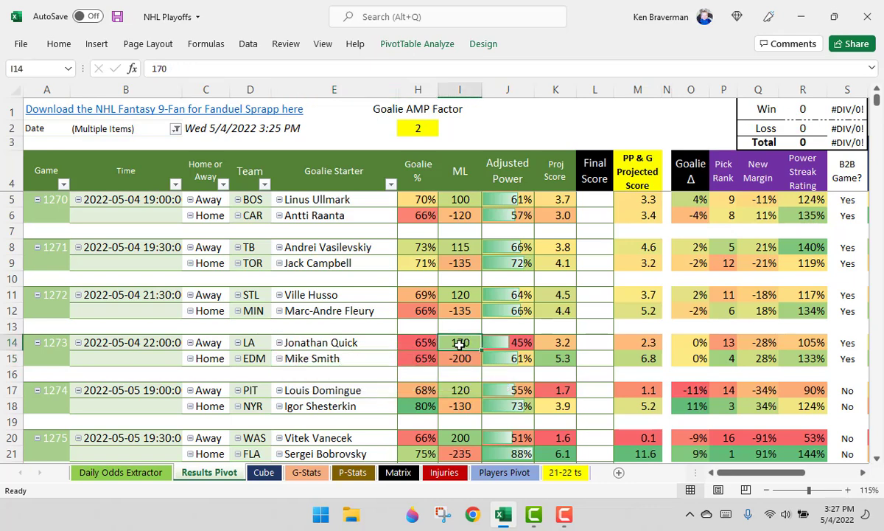
{"action": "left_click", "coordinate": [324, 359]}
{"action": "left_click_drag", "start_coordinate": [562, 358], "coordinate": [255, 358]}
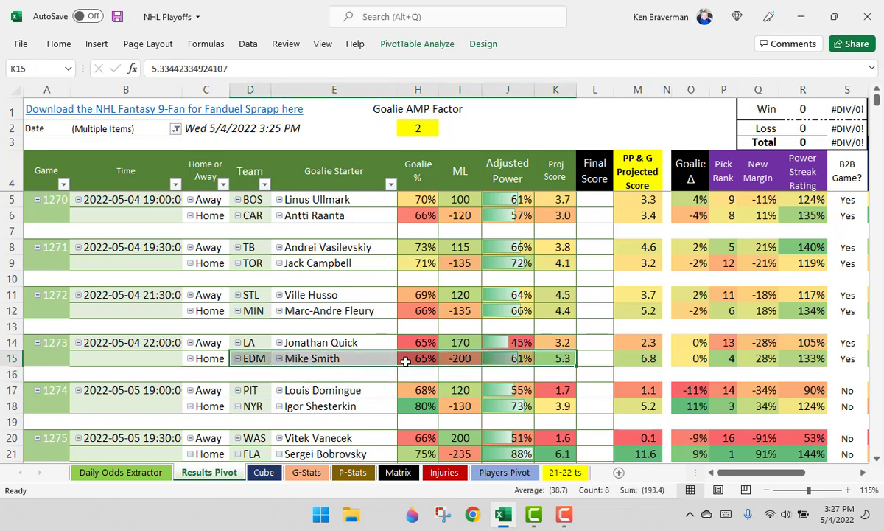
Recheck the LA and EDM goalie starters with EDM's goalie percentage, and compare LA's money line with the game's projected scores.
{"action": "left_click", "coordinate": [359, 342]}
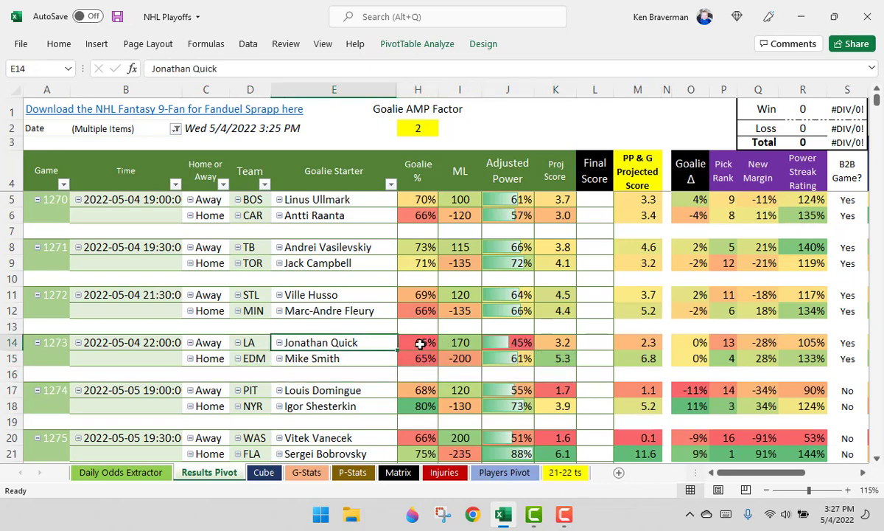
{"action": "left_click", "coordinate": [353, 358]}
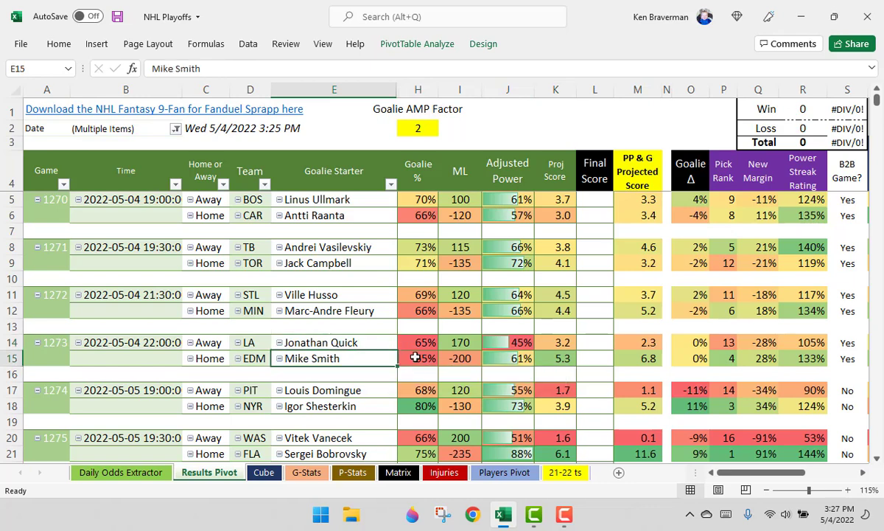
{"action": "left_click_drag", "start_coordinate": [371, 359], "coordinate": [434, 358]}
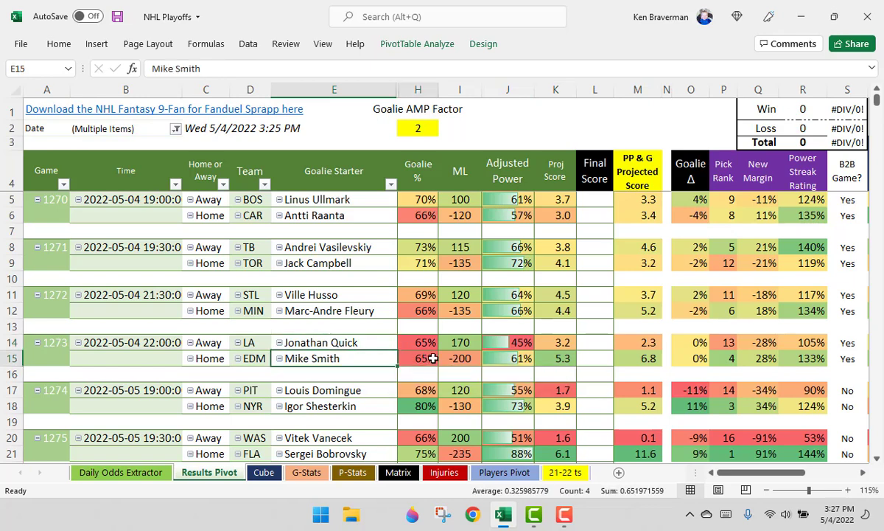
{"action": "left_click", "coordinate": [383, 343]}
{"action": "left_click", "coordinate": [460, 344]}
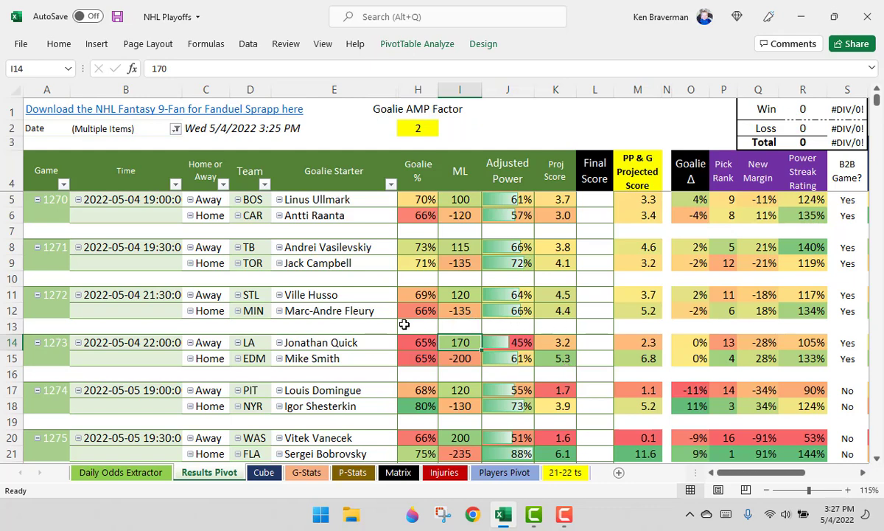
{"action": "left_click_drag", "start_coordinate": [559, 342], "coordinate": [583, 369]}
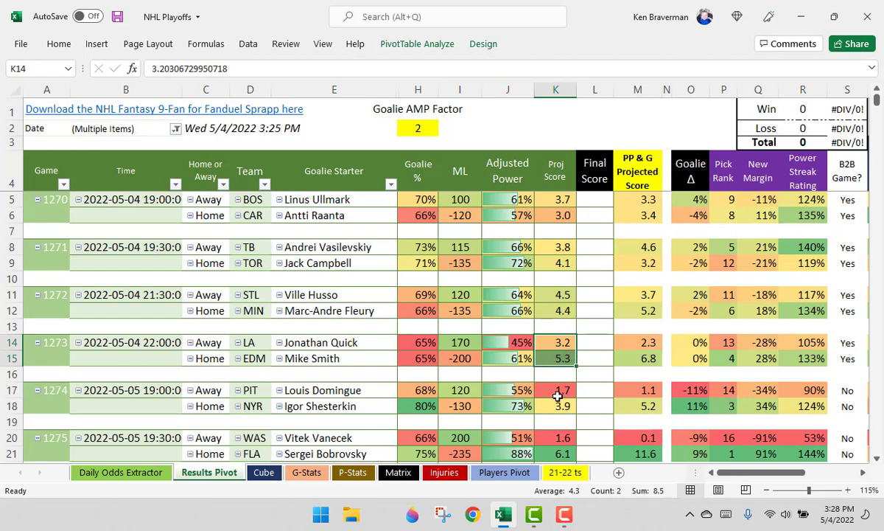